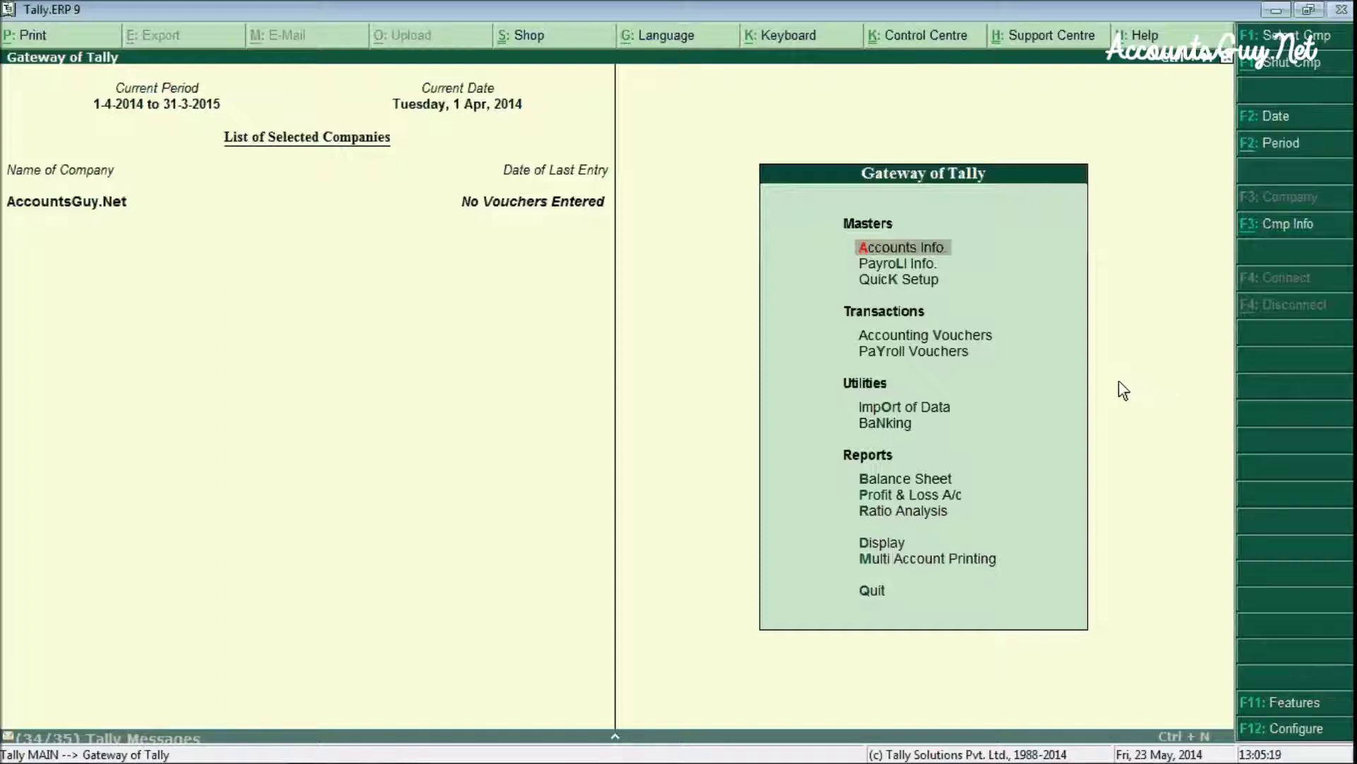
# From Gateway of Tally go to Accounts Info > Ledgers and choose Multiple Ledgers Create.
pyautogui.click(895, 247)
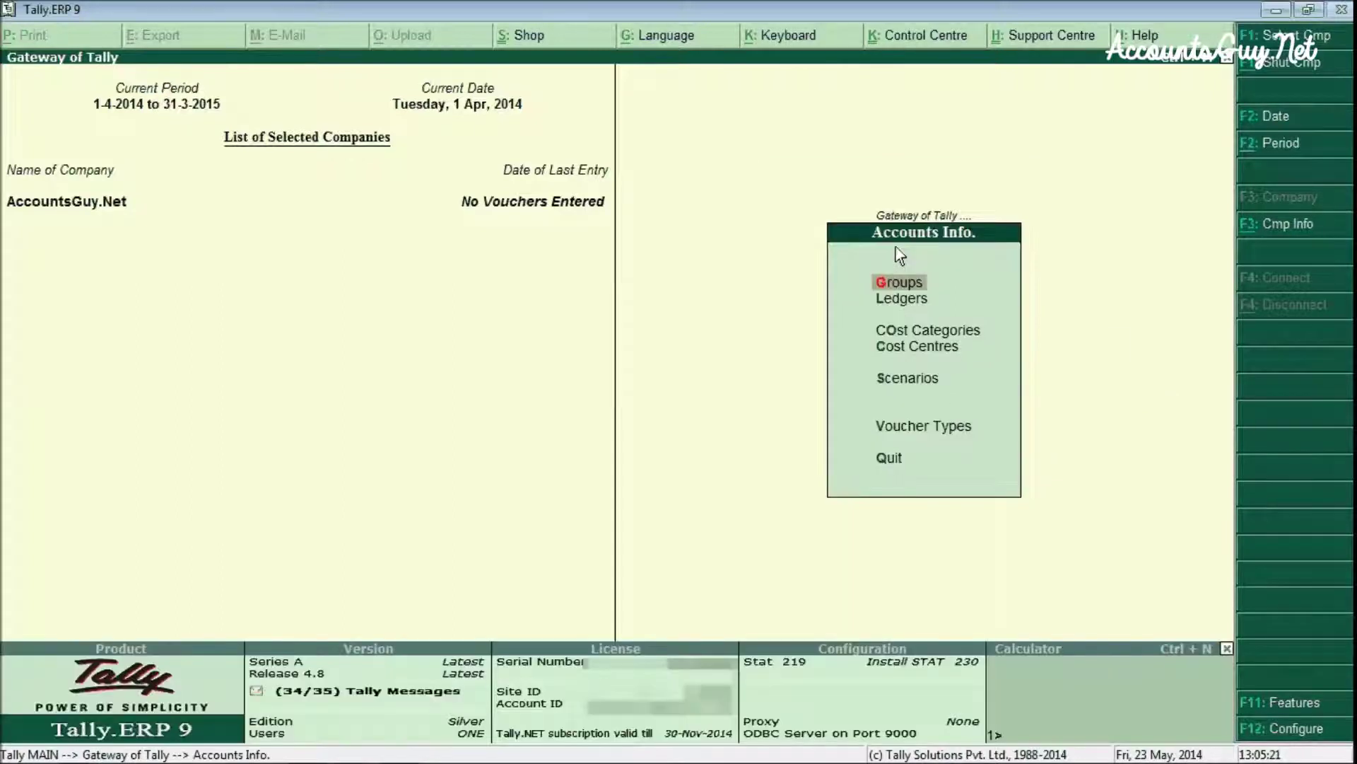
pyautogui.click(896, 297)
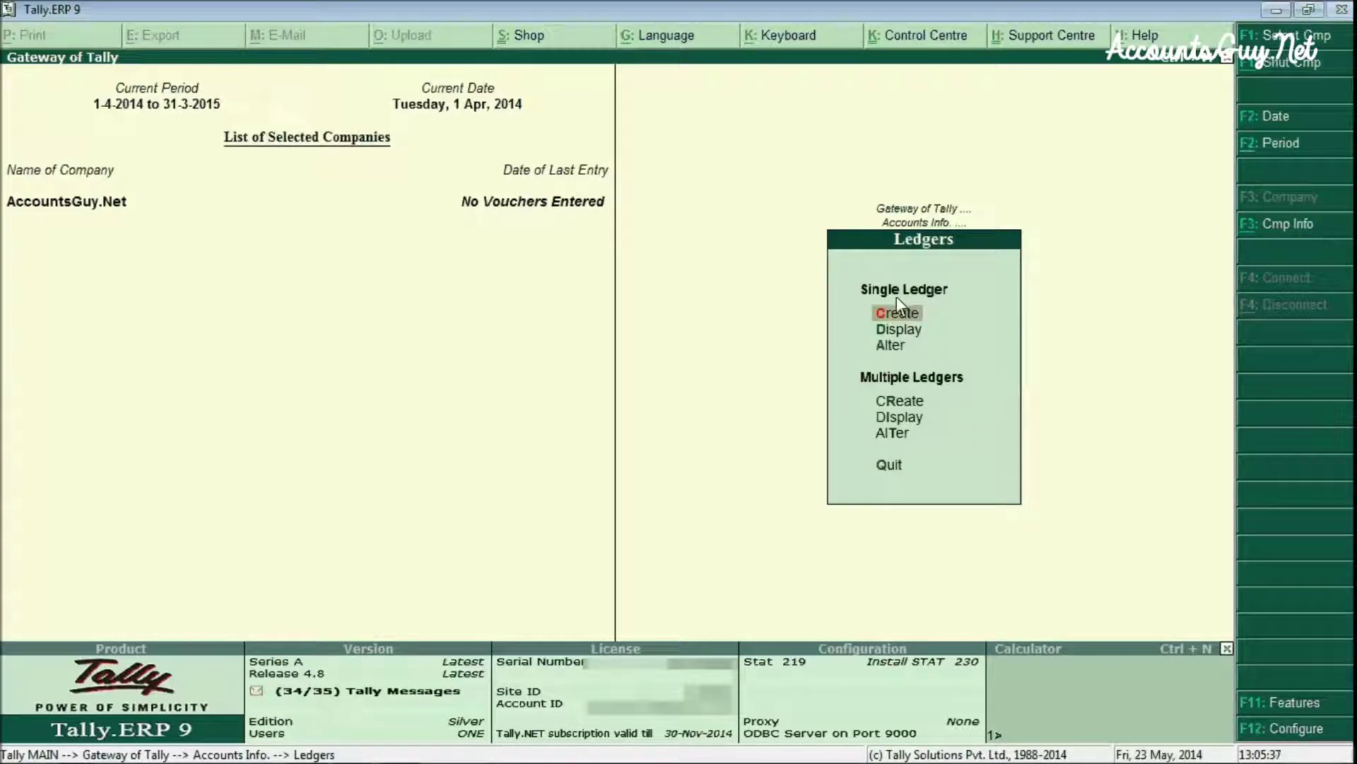
pyautogui.click(896, 400)
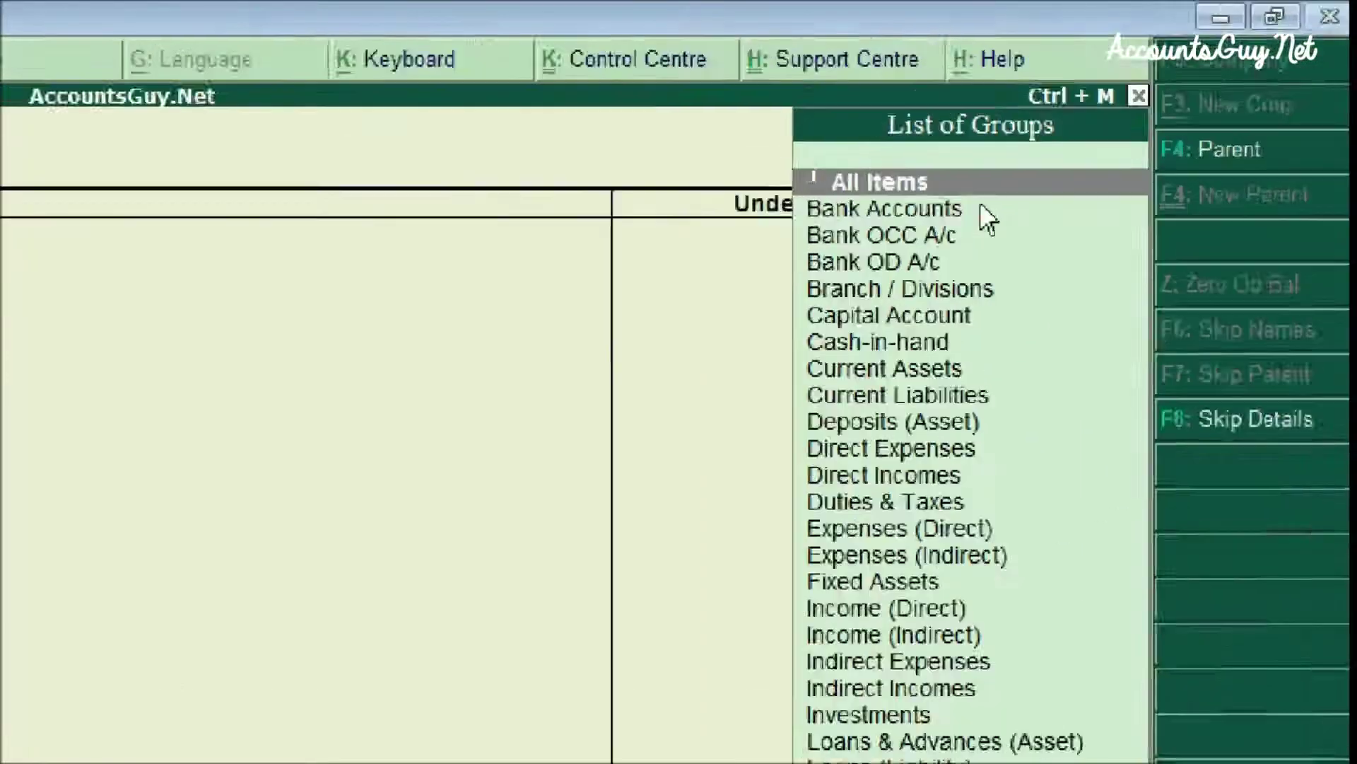
# Choose Indirect Expenses from the List of Groups as the default Under Group.
pyautogui.press('Down')
pyautogui.press('Down')
pyautogui.press('Down')
pyautogui.press('Down')
pyautogui.press('Down')
pyautogui.press('Down')
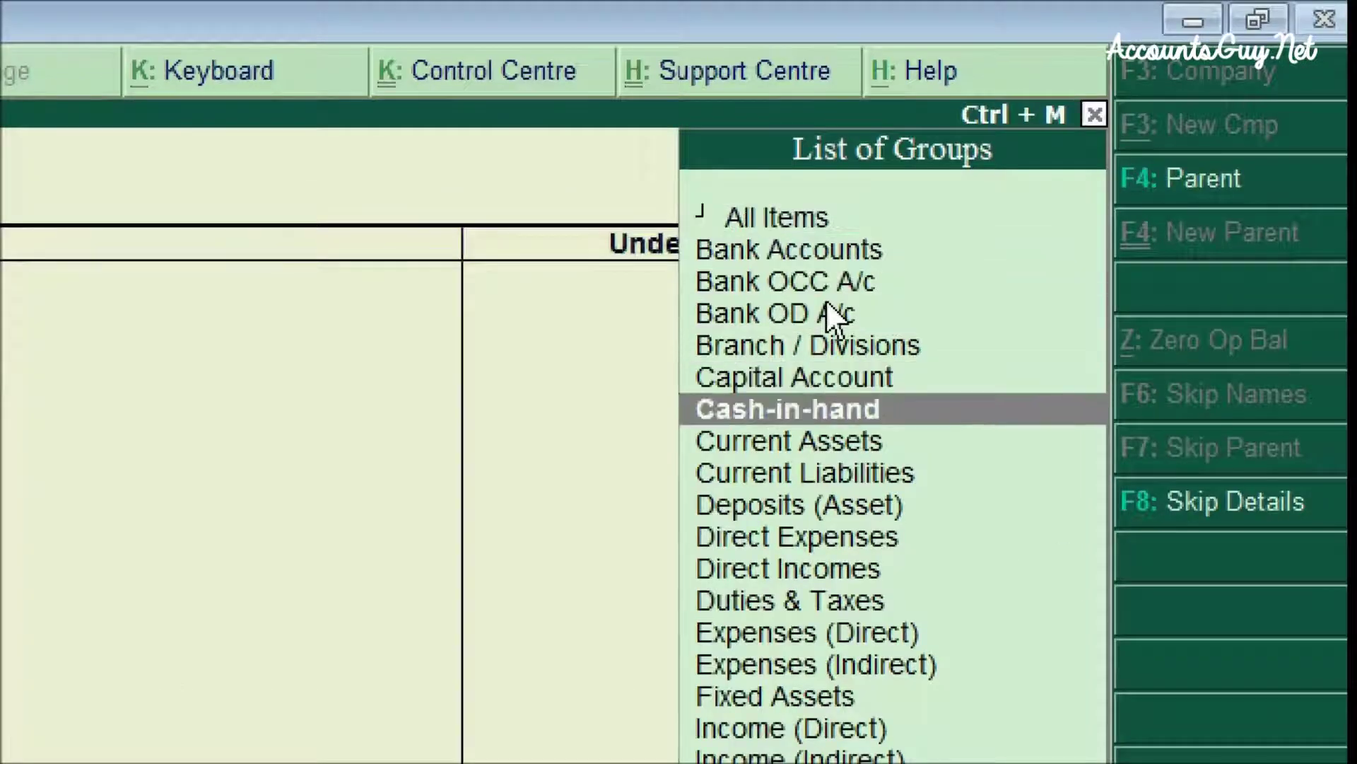
pyautogui.press('Down')
pyautogui.press('Down')
pyautogui.press('Down')
pyautogui.press('Down')
pyautogui.press('Down')
pyautogui.press('Down')
pyautogui.press('Down')
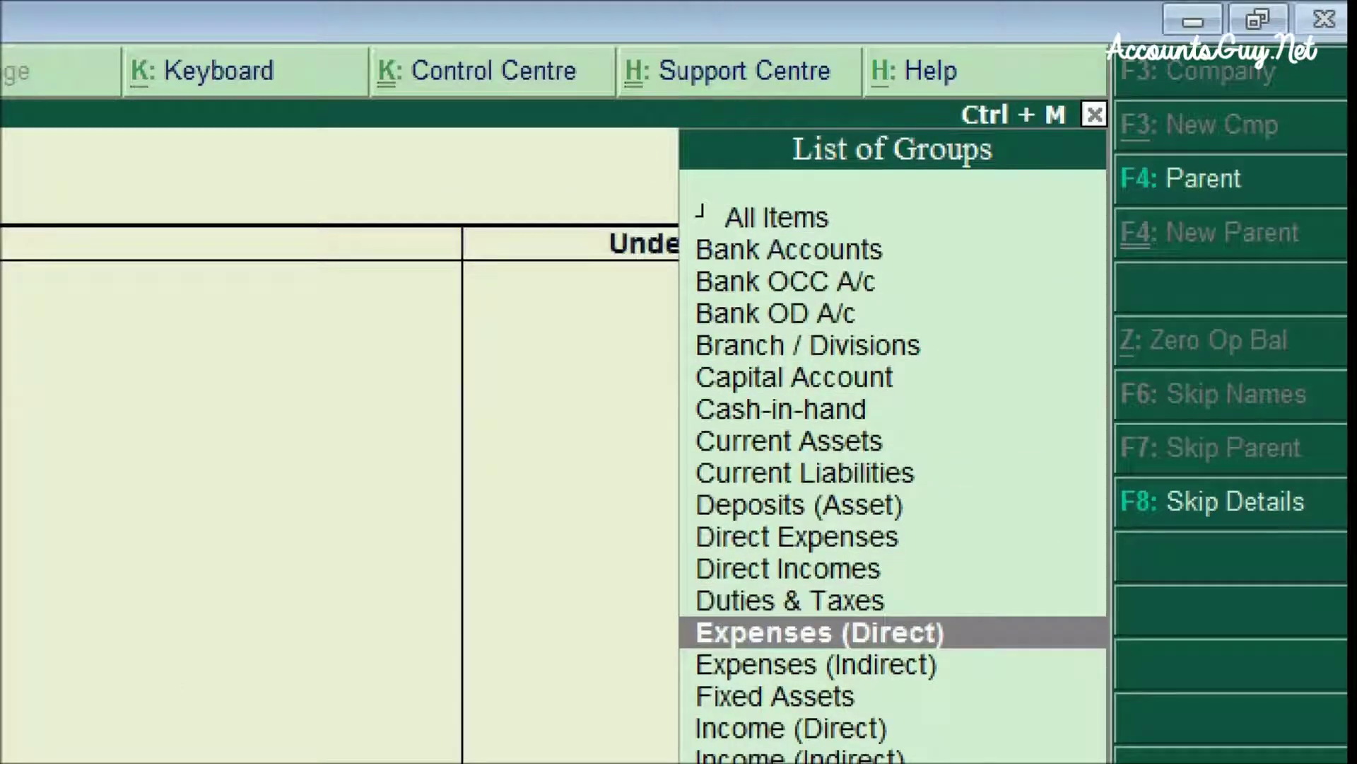
pyautogui.press('Up')
pyautogui.press('Up')
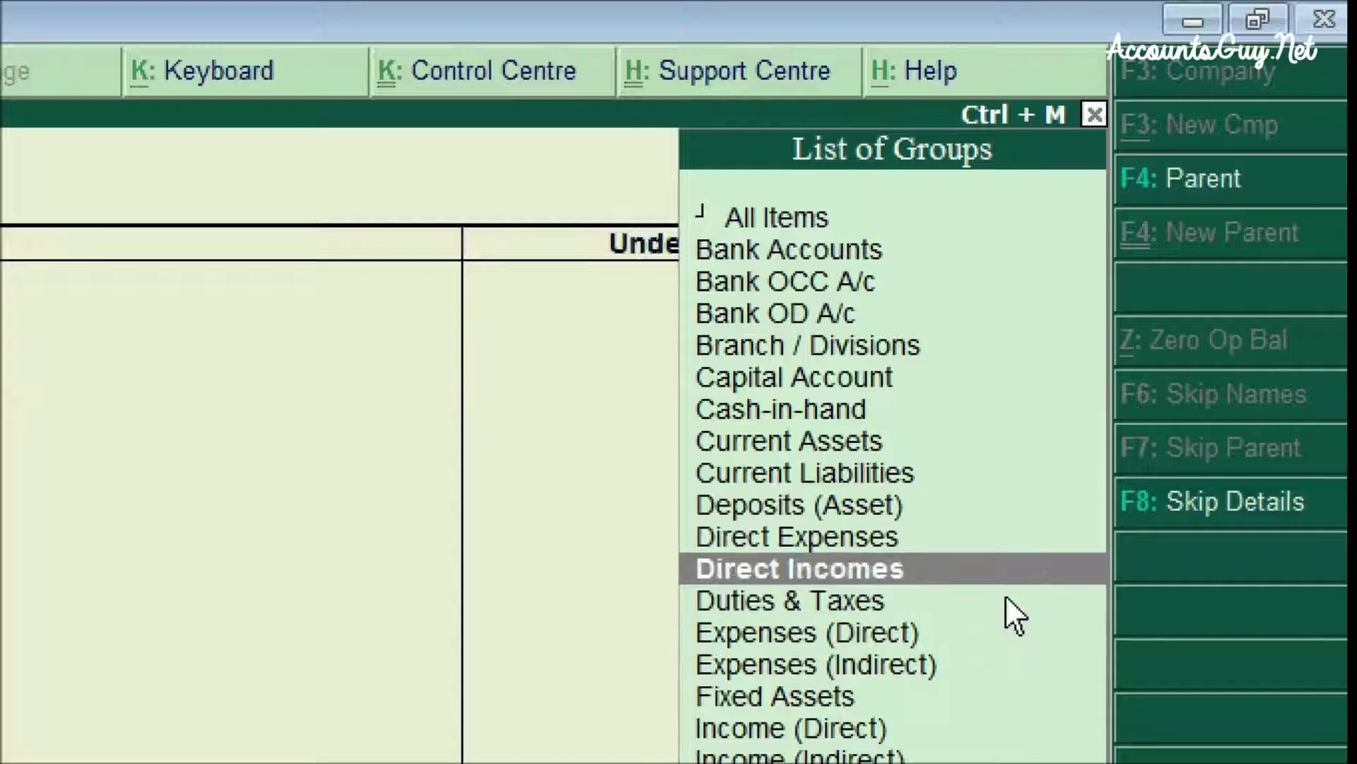
pyautogui.press('Up')
pyautogui.press('Down')
pyautogui.press('Down')
pyautogui.press('Down')
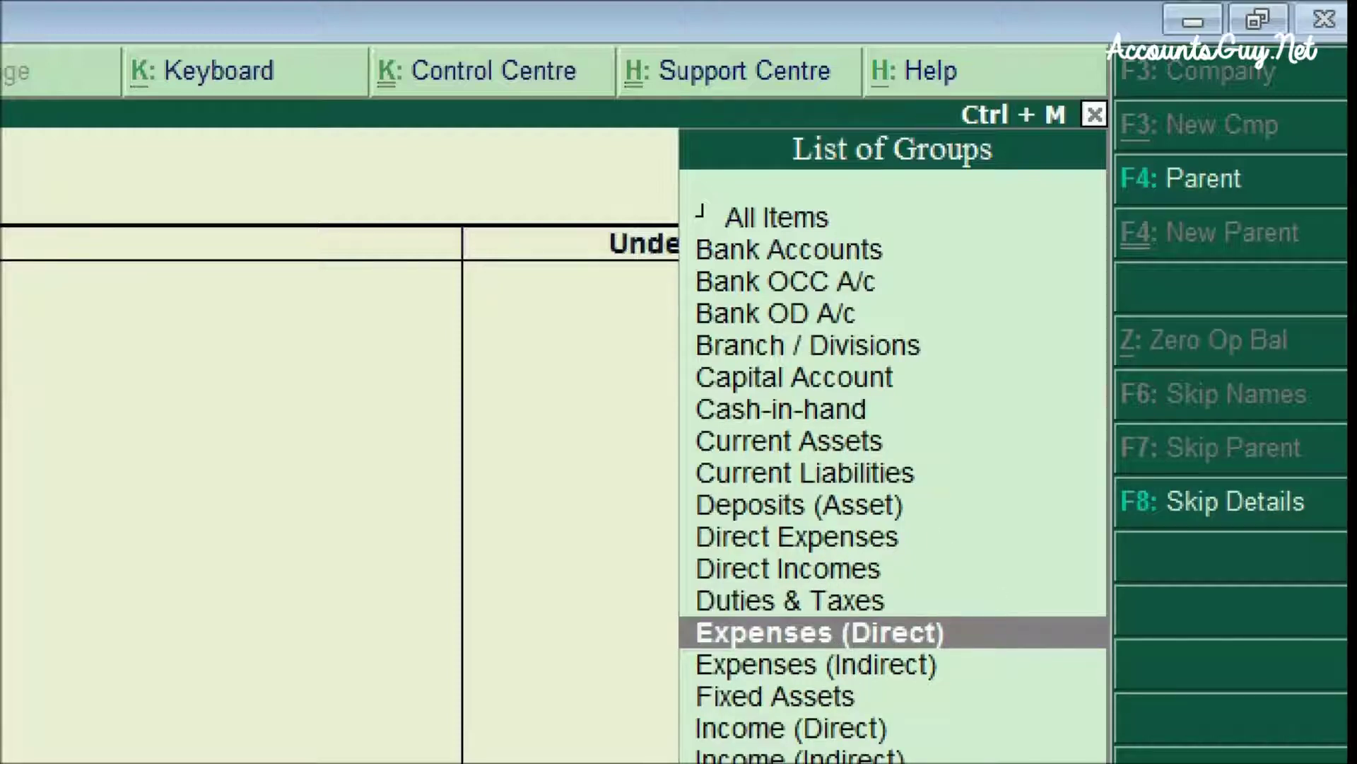
pyautogui.write('ind')
pyautogui.press('Return')
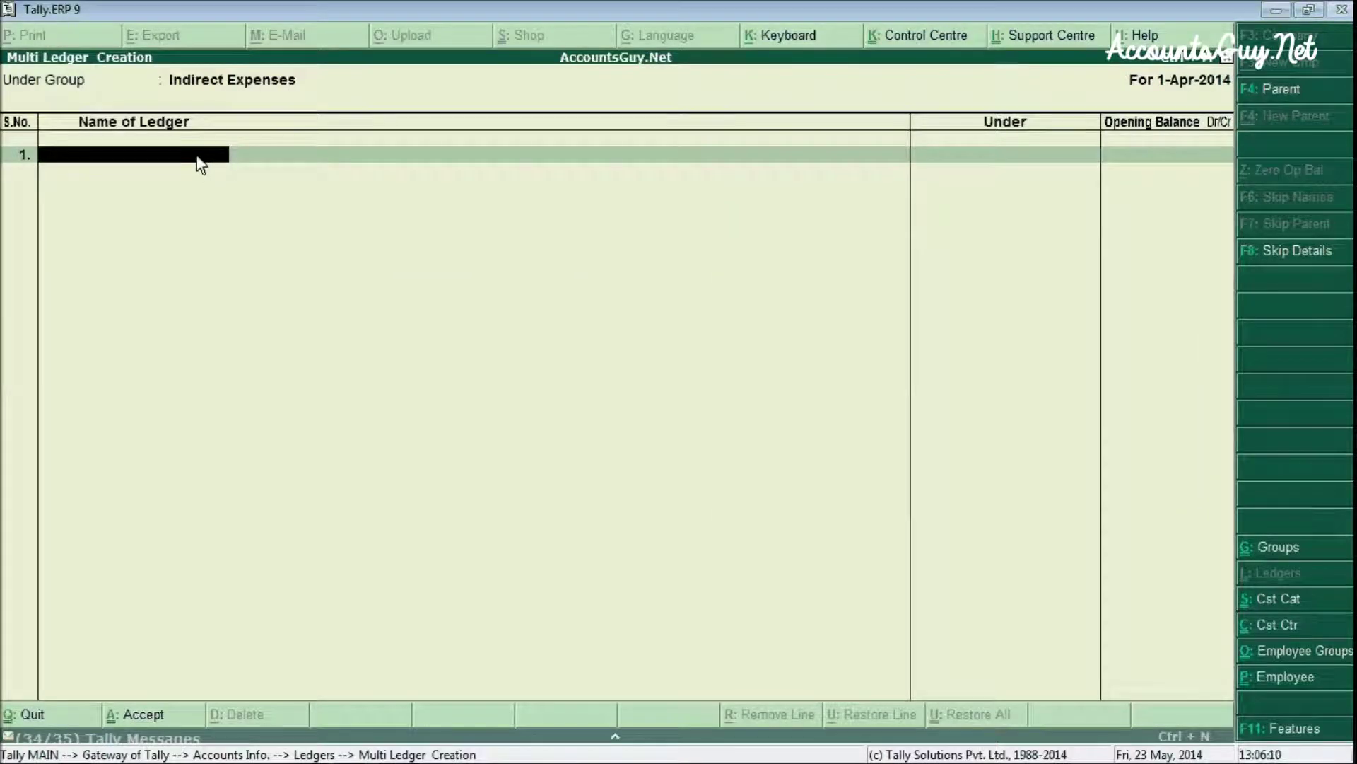
pyautogui.write('Offi')
pyautogui.write('ce Rent')
# Enter ledgers Office Rent and Printing & Stationery, skipping opening-balance details, then return to the Under Group field.
pyautogui.press('Return')
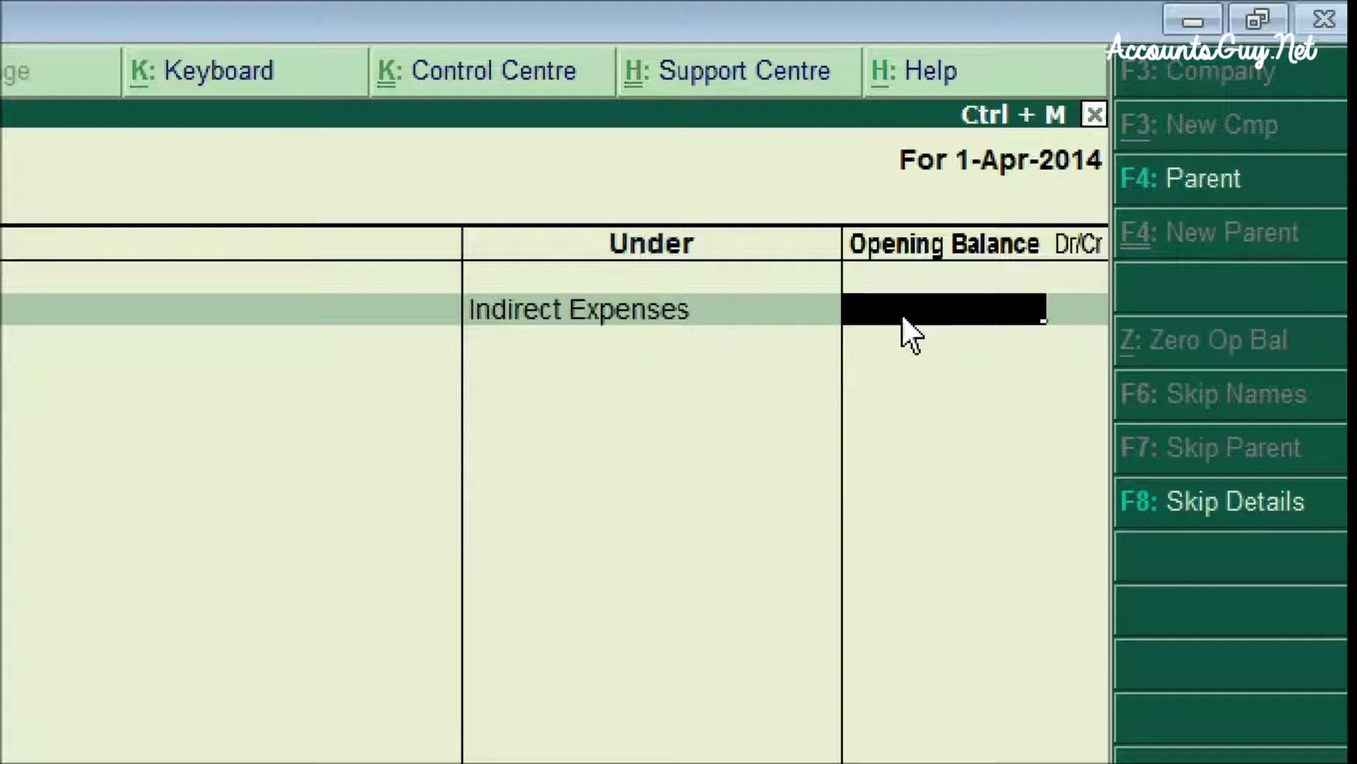
pyautogui.click(1259, 507)
pyautogui.press('Return')
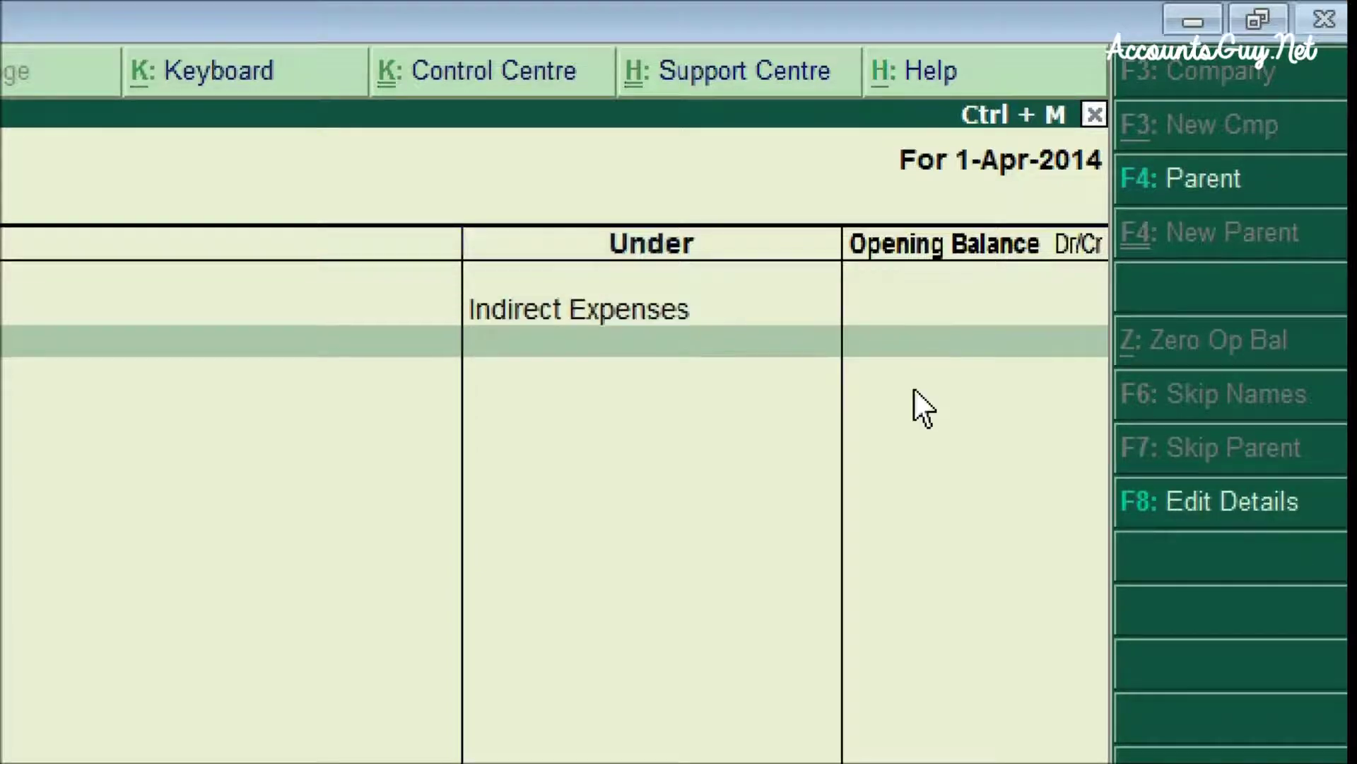
pyautogui.write('God')
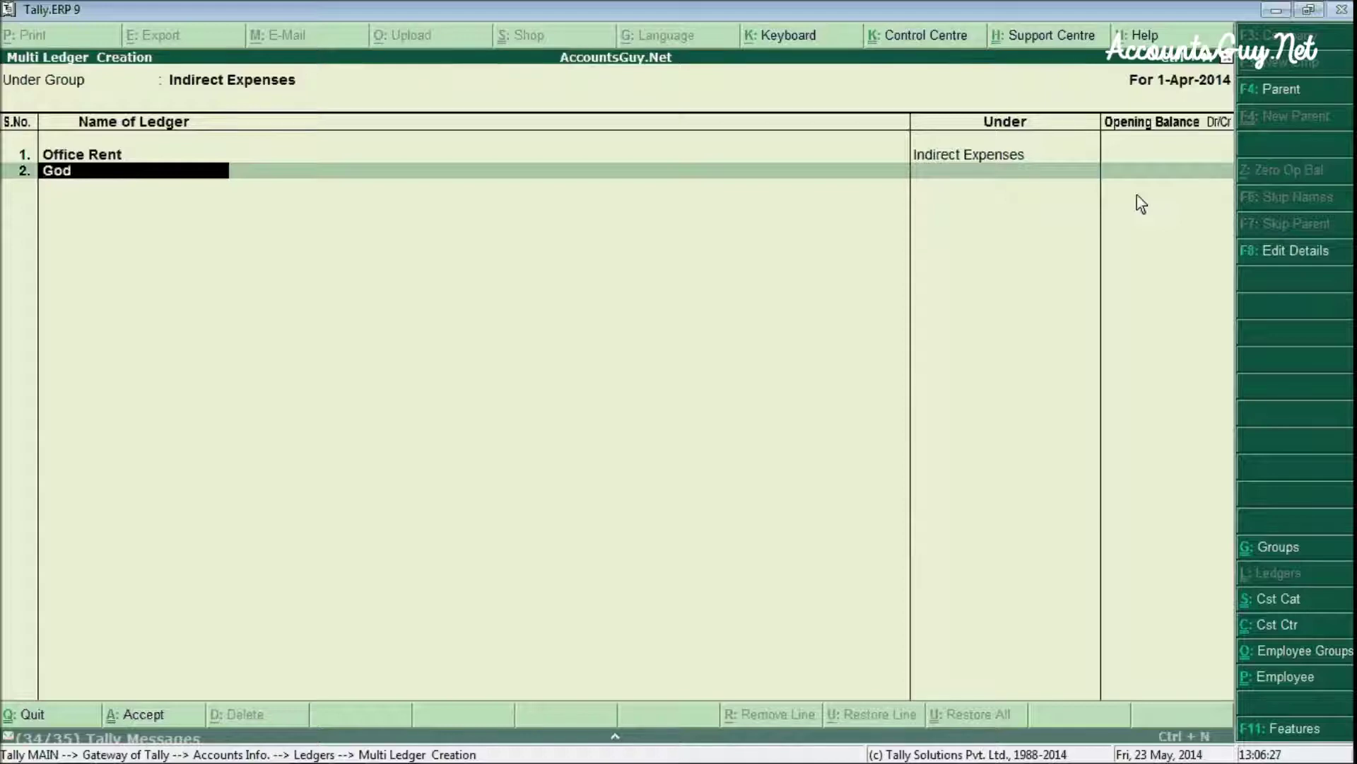
pyautogui.write('wo')
pyautogui.press('BackSpace')
pyautogui.press('BackSpace')
pyautogui.press('BackSpace')
pyautogui.press('BackSpace')
pyautogui.press('BackSpace')
pyautogui.write('Print')
pyautogui.write('ing & Stationery')
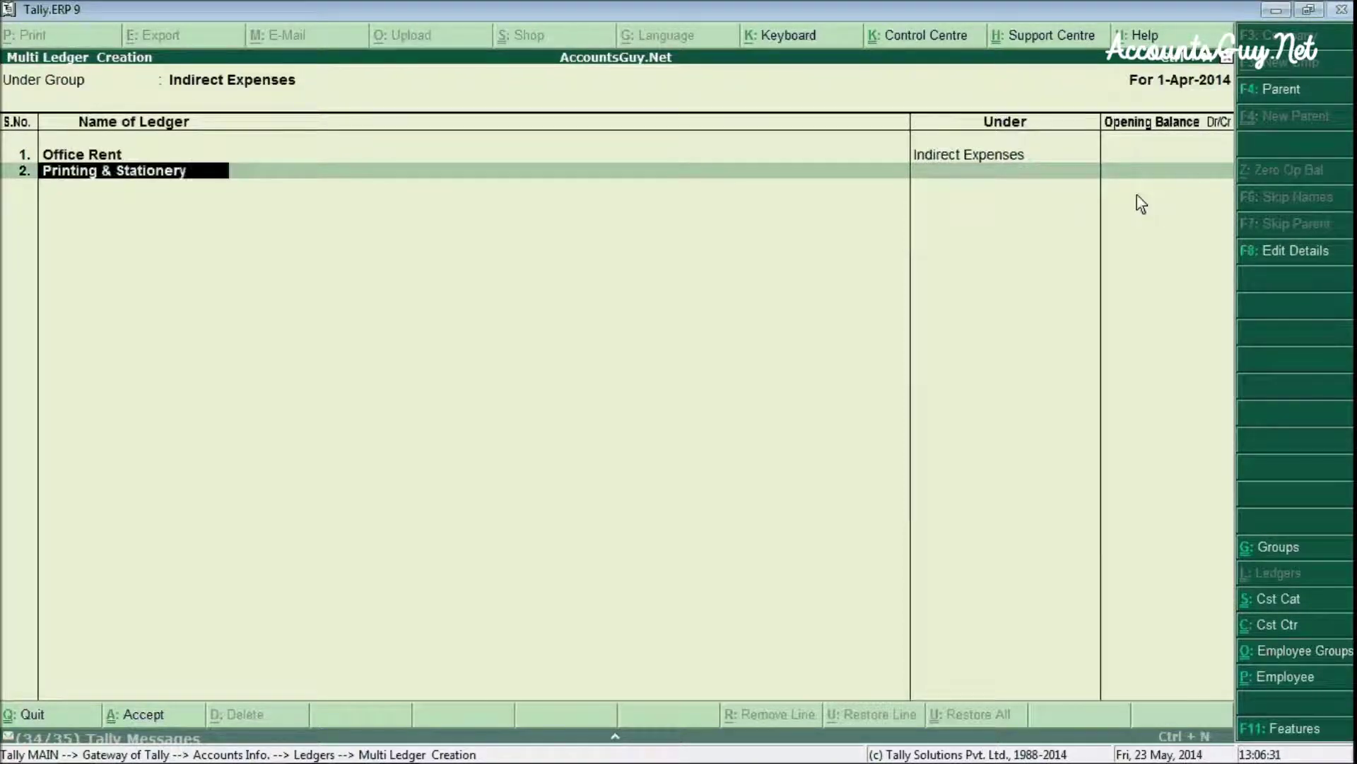
pyautogui.press('Return')
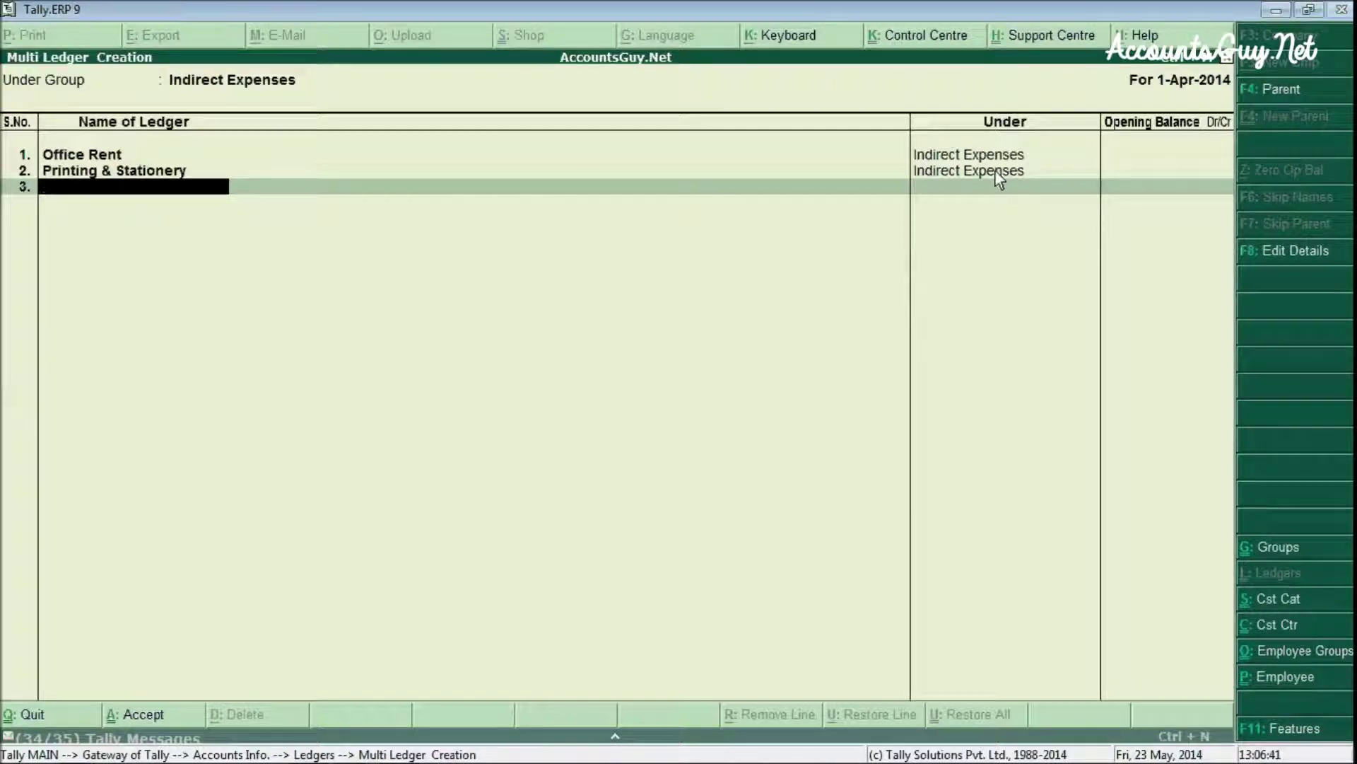
pyautogui.click(217, 82)
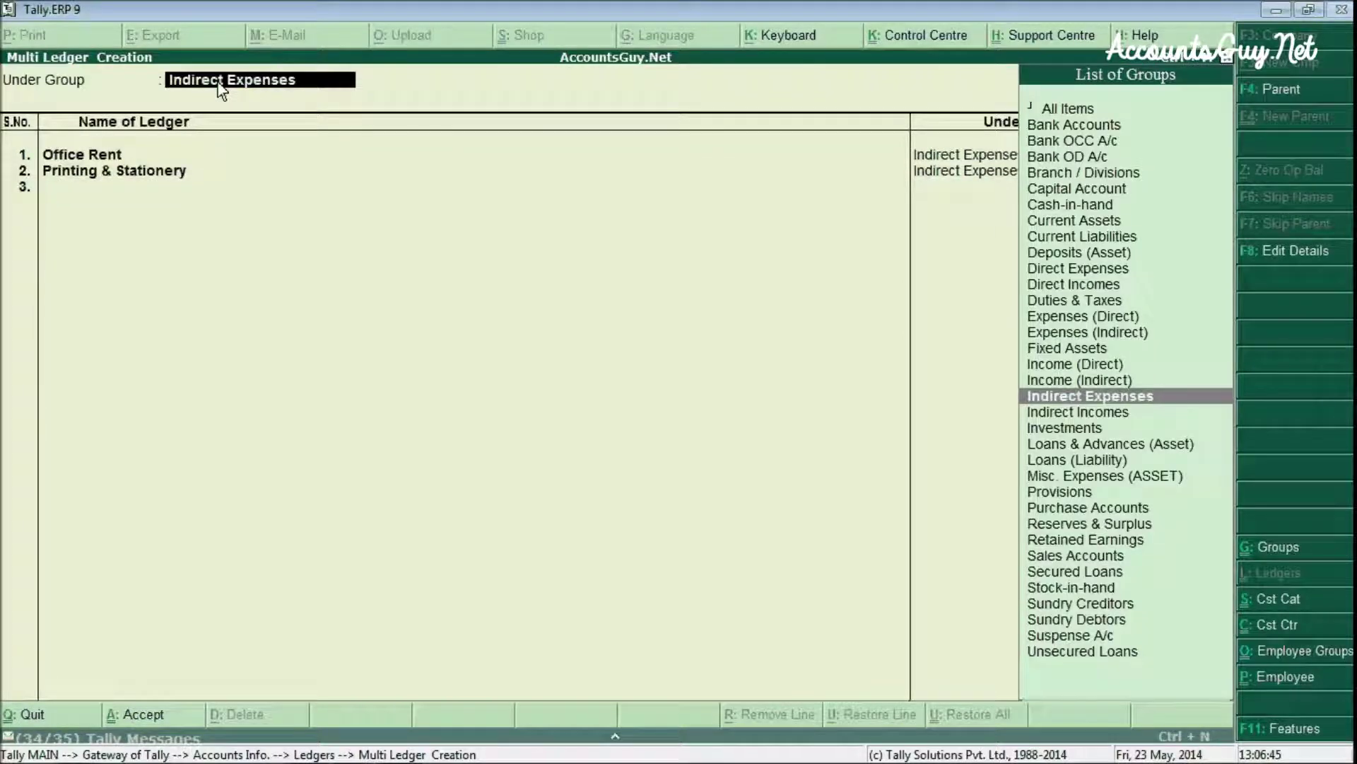
# Set Under Group to All Items and add Capital Account, Furniture (Fixed Assets), Office Advance (Loans & Advances) and SBI (Bank Accounts).
pyautogui.click(1064, 107)
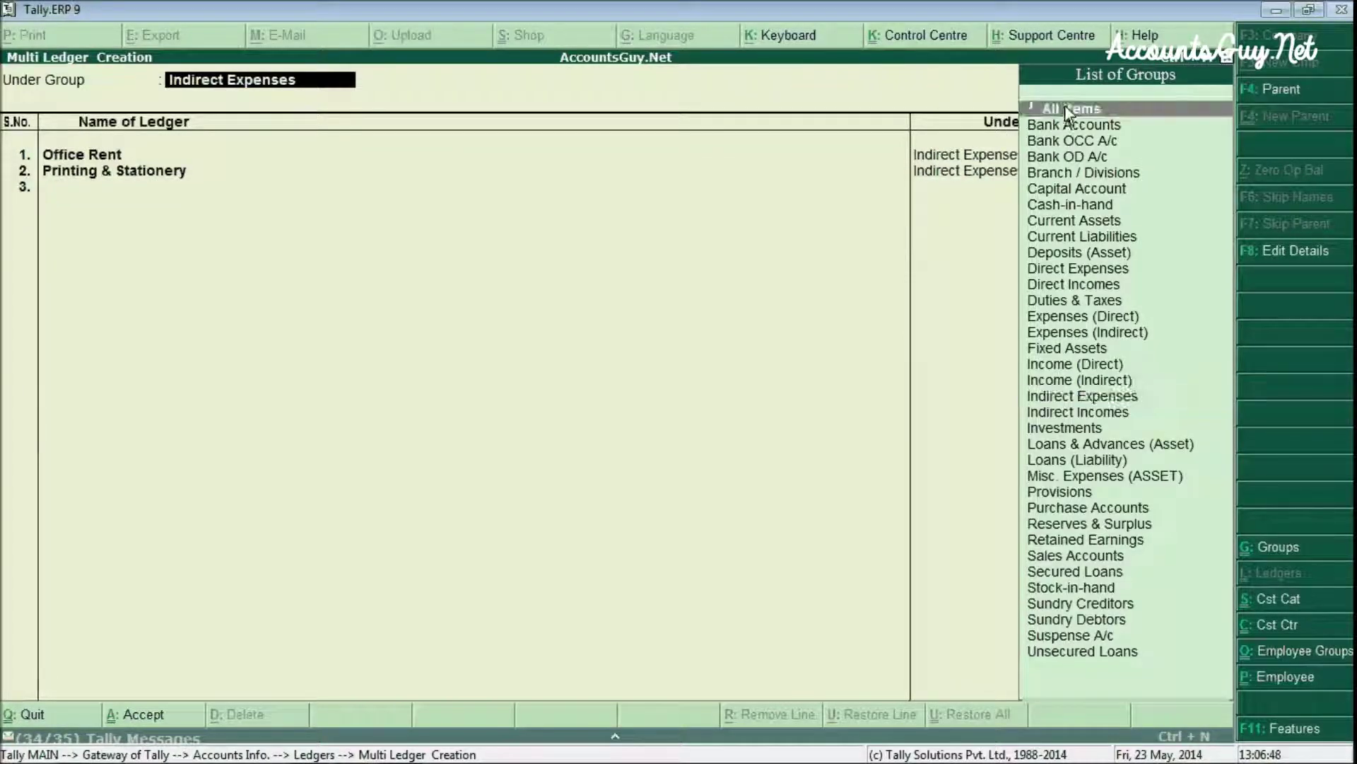
pyautogui.click(1065, 107)
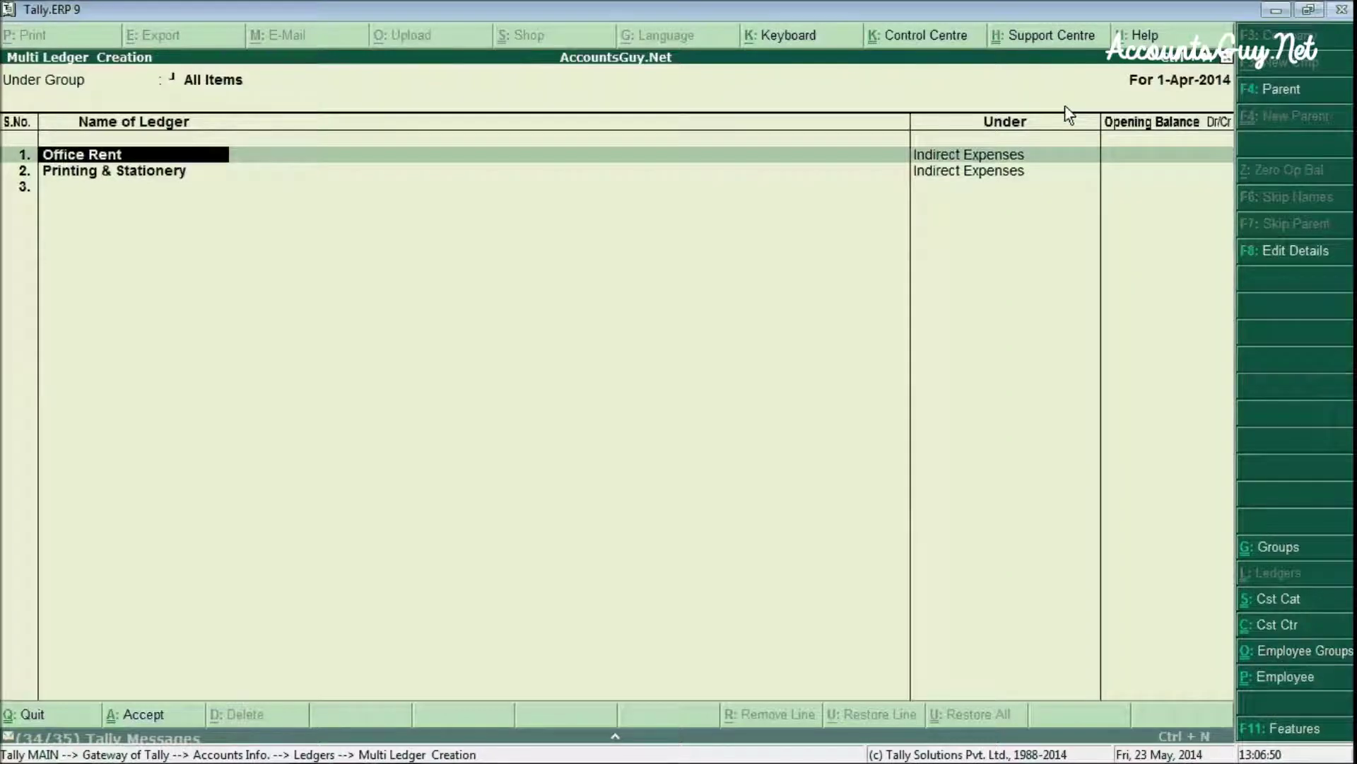
pyautogui.write('Capi')
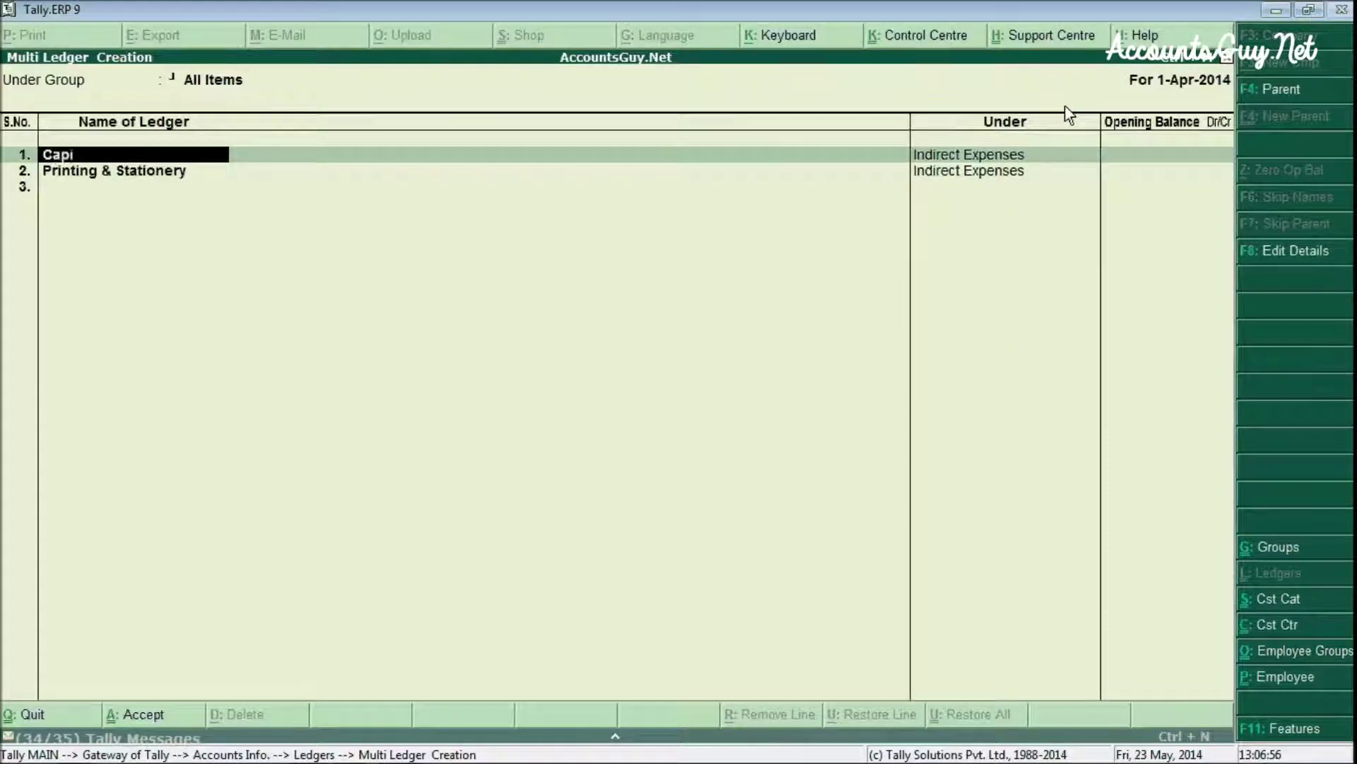
pyautogui.write('tal Acc')
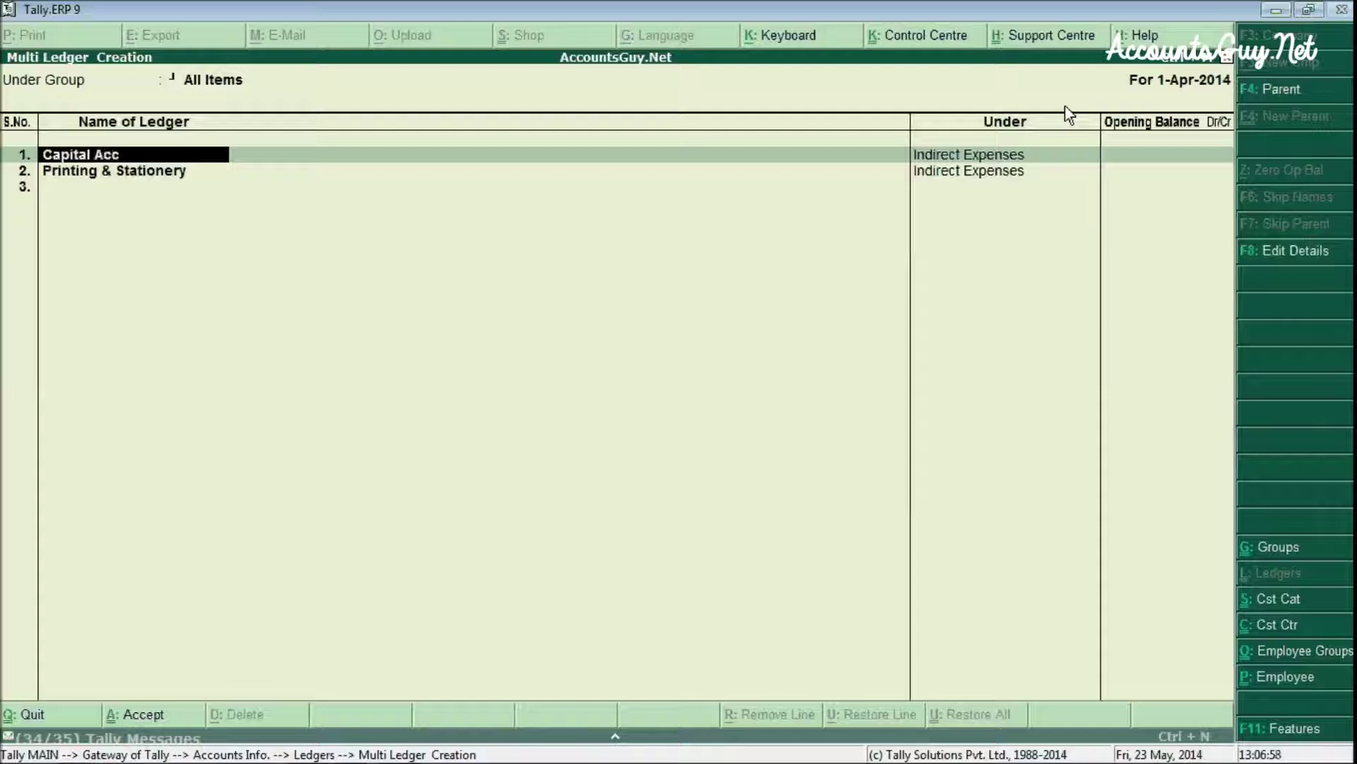
pyautogui.write('ount')
pyautogui.press('Return')
pyautogui.write('Ca')
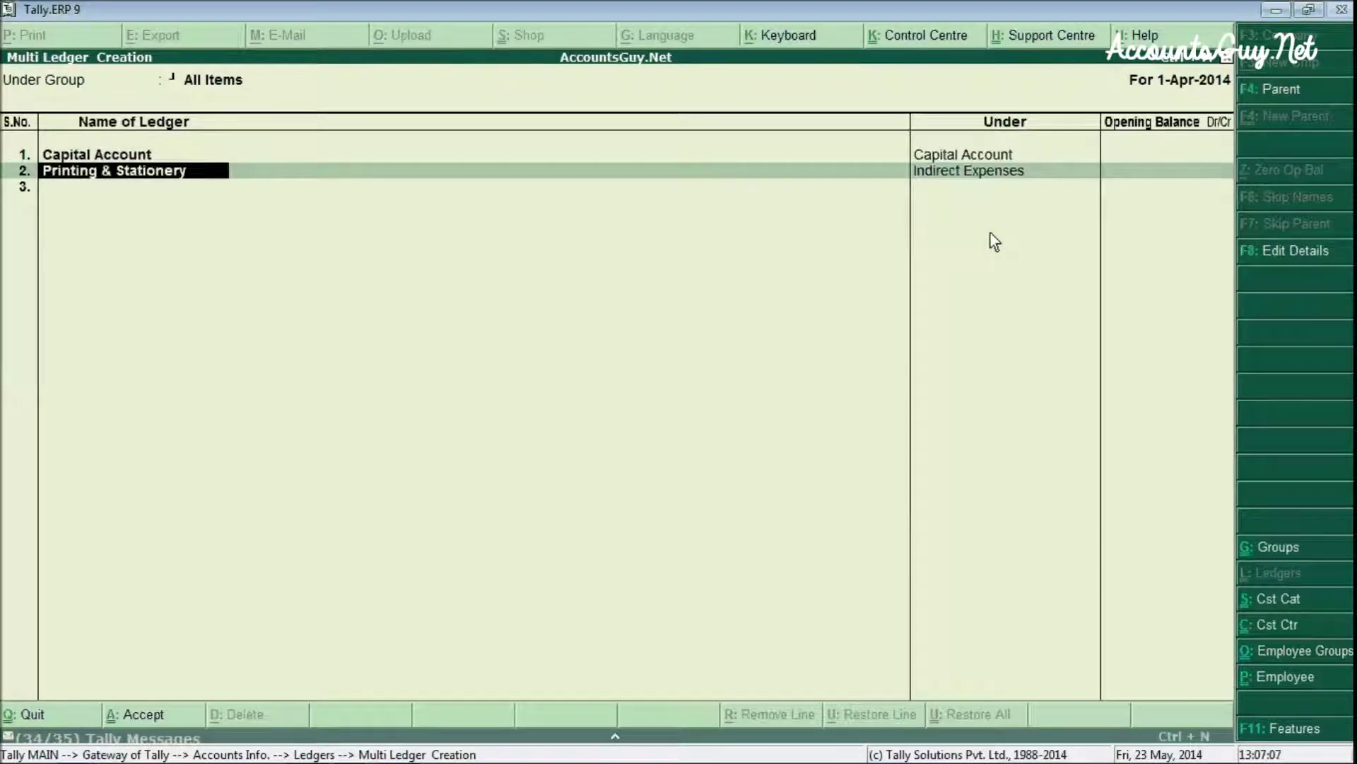
pyautogui.write('Furniture')
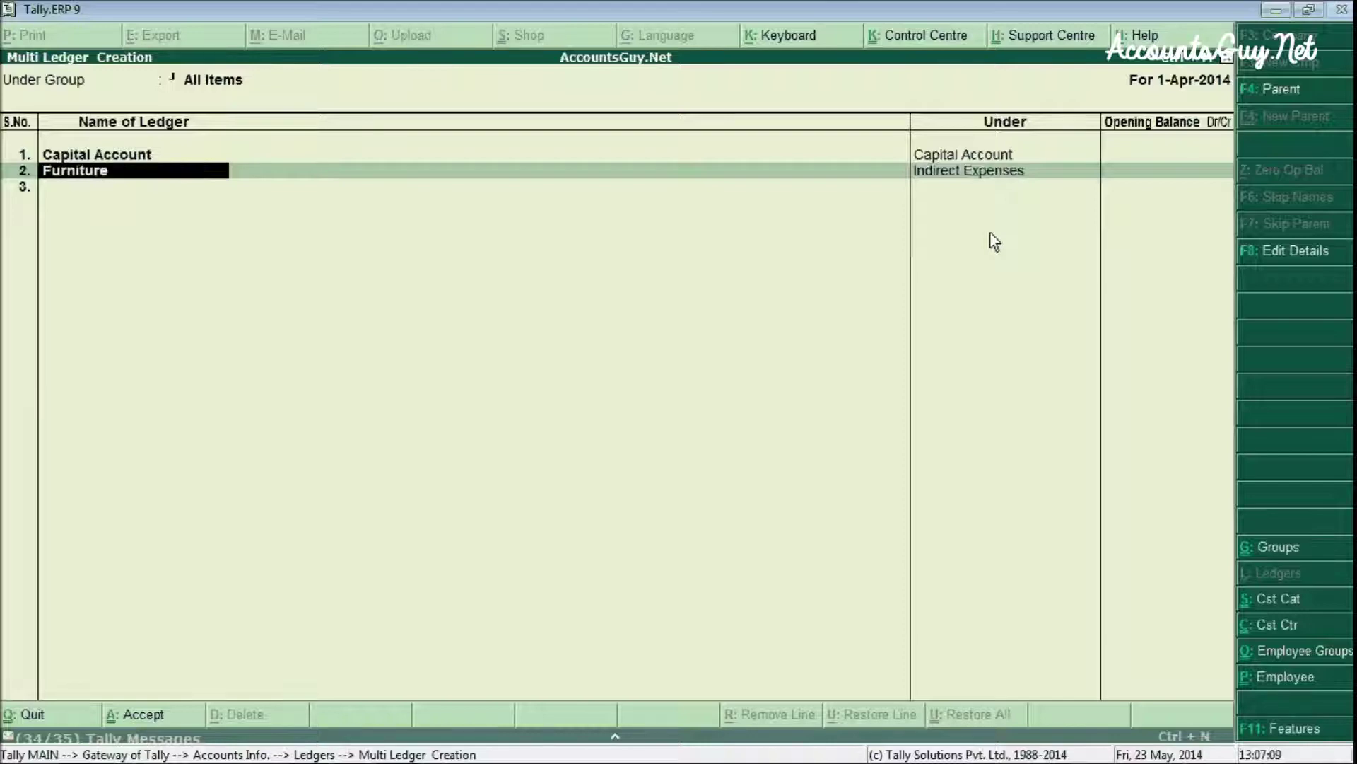
pyautogui.press('Return')
pyautogui.write('fi')
pyautogui.press('Return')
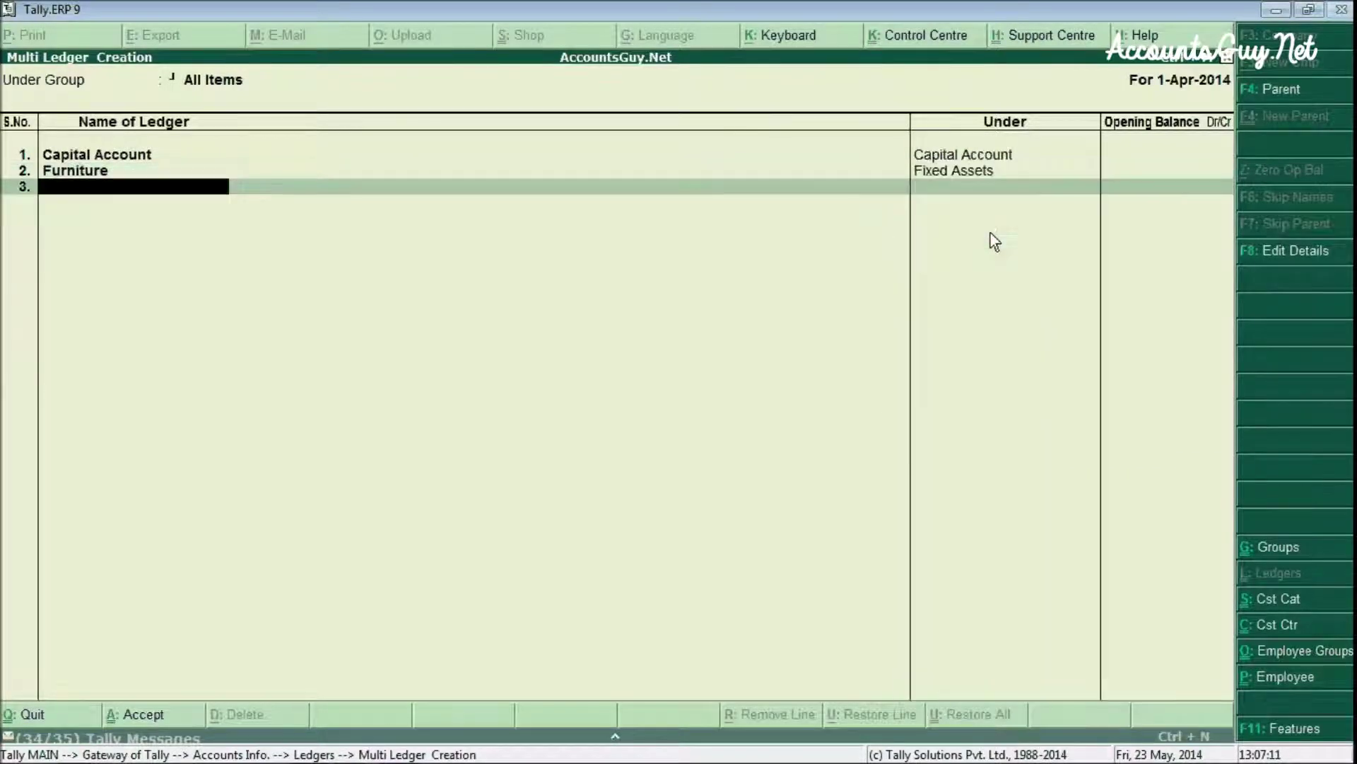
pyautogui.write('Offic')
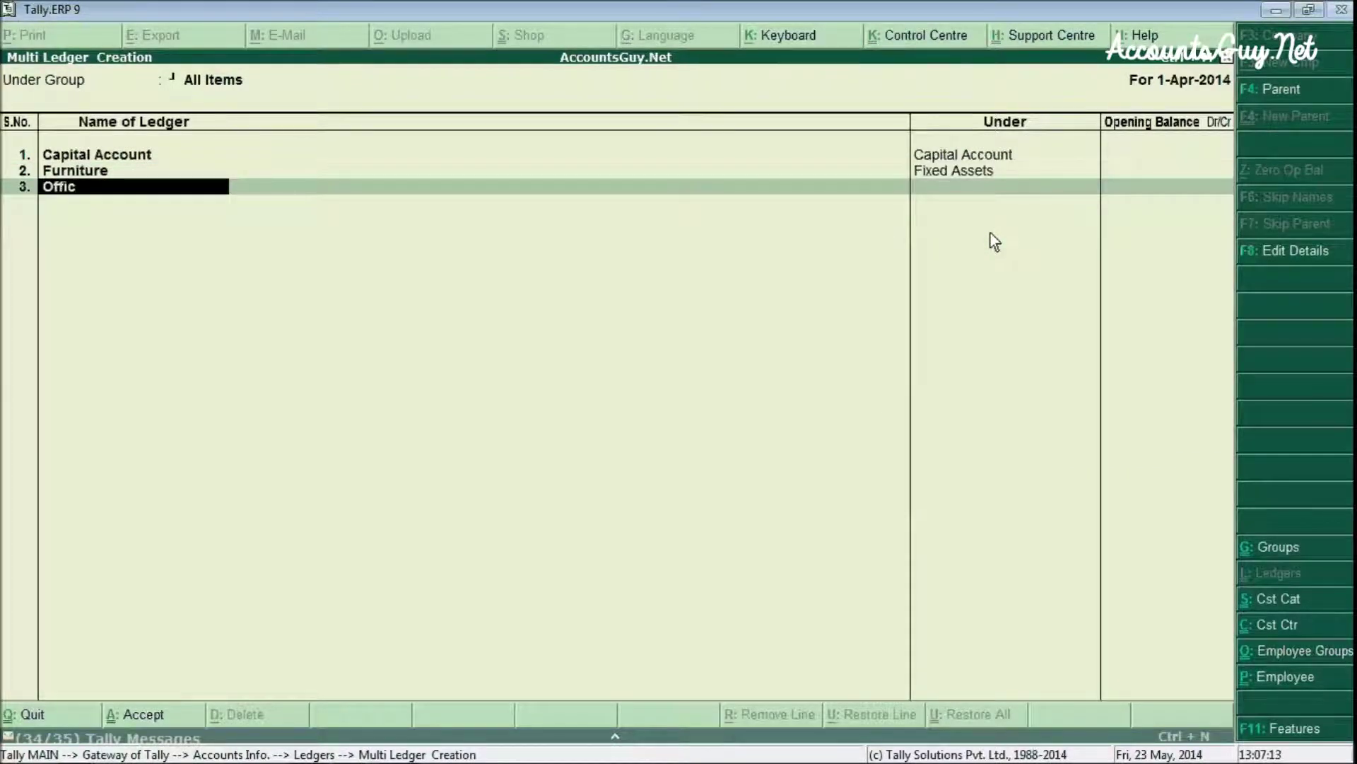
pyautogui.write('e Advance')
pyautogui.press('Return')
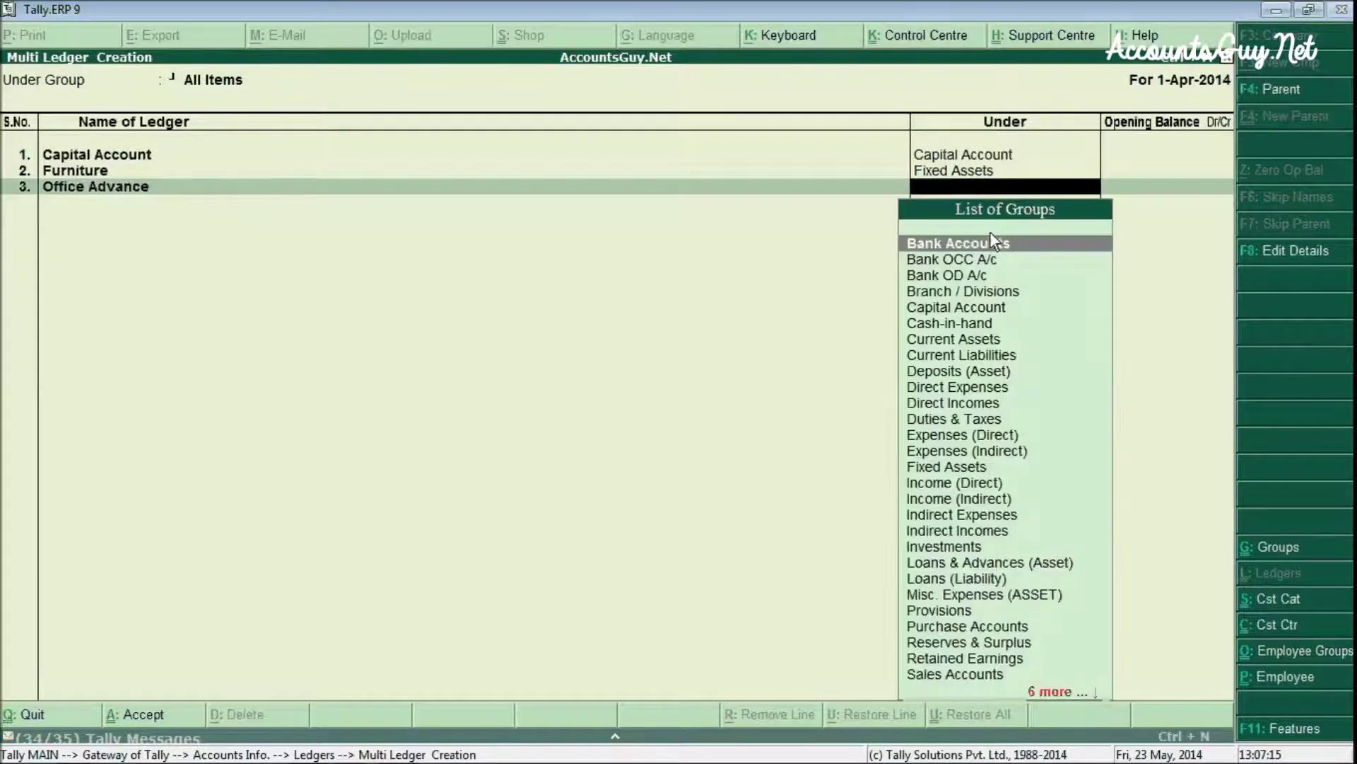
pyautogui.write('Loan')
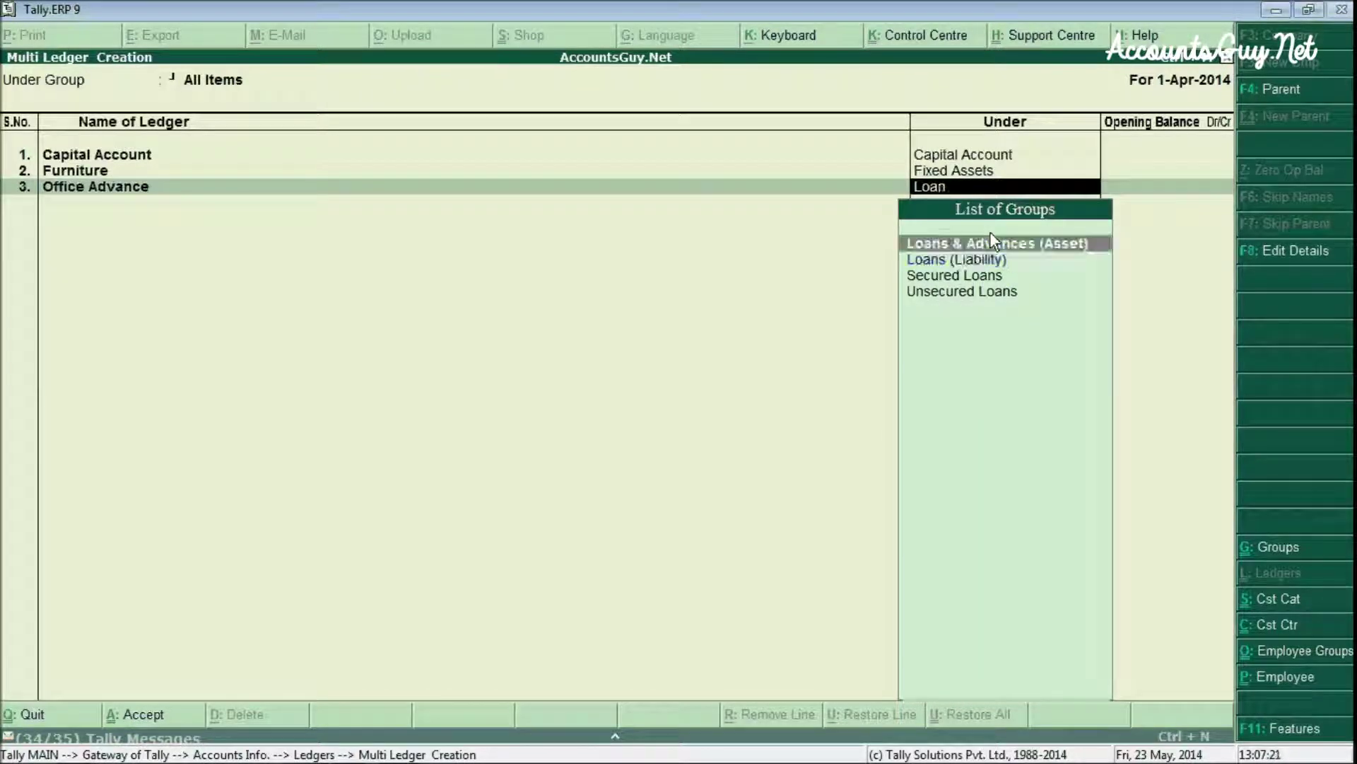
pyautogui.press('Return')
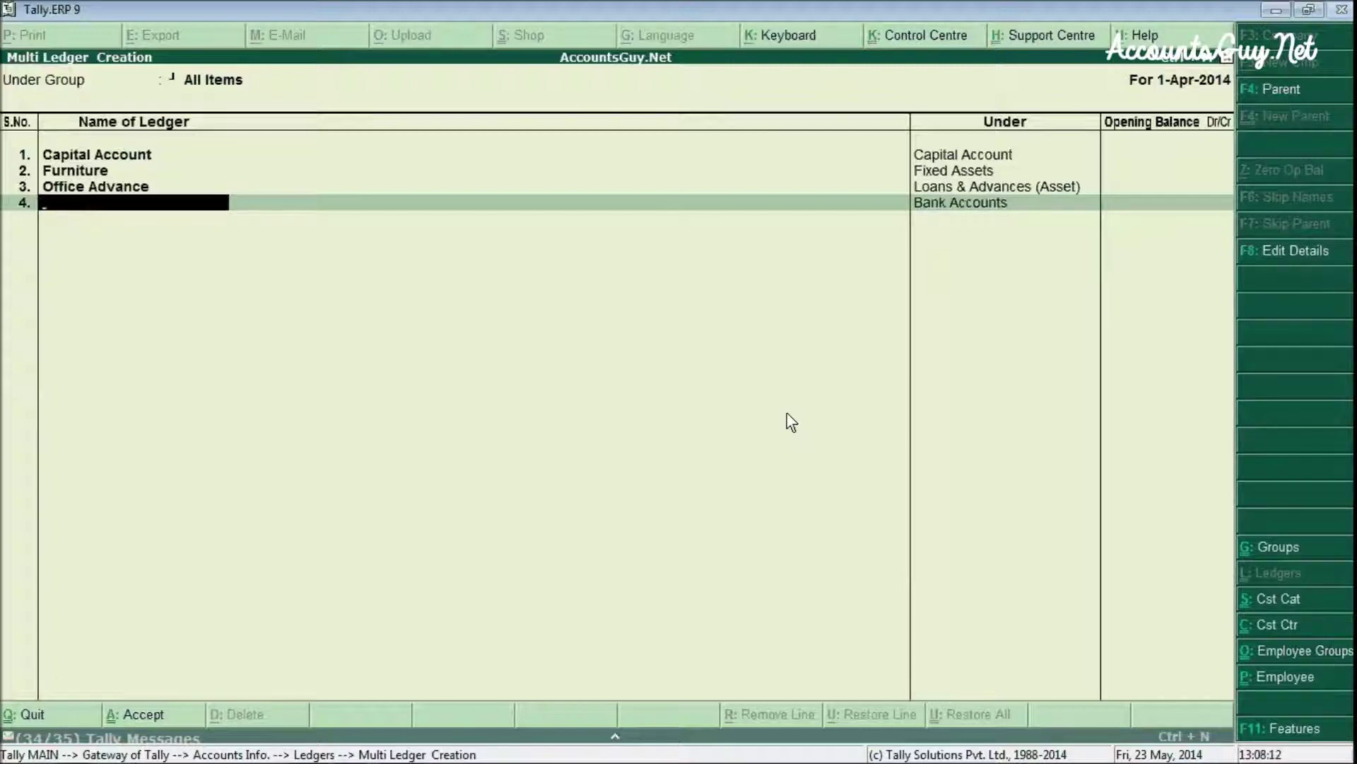
pyautogui.write('SBI')
pyautogui.press('Return')
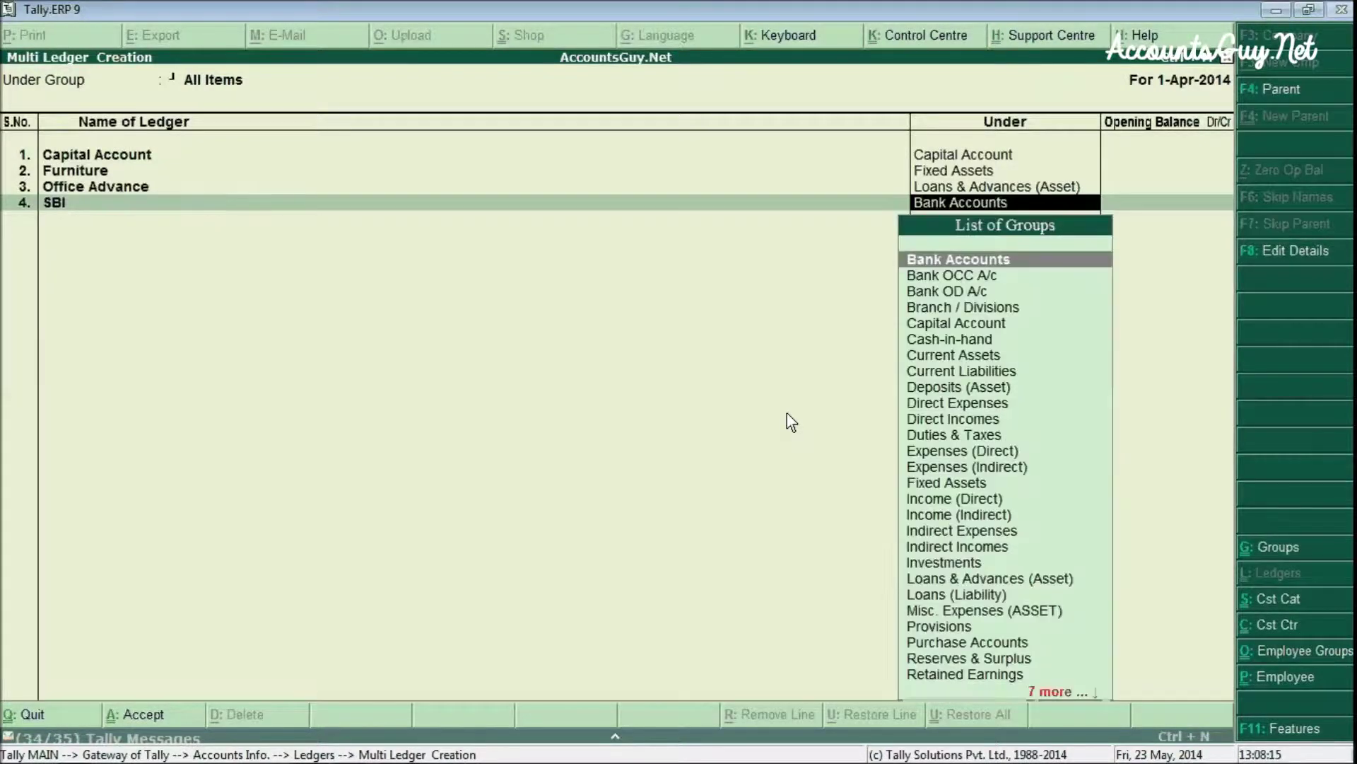
pyautogui.write('Bank')
pyautogui.press('Return')
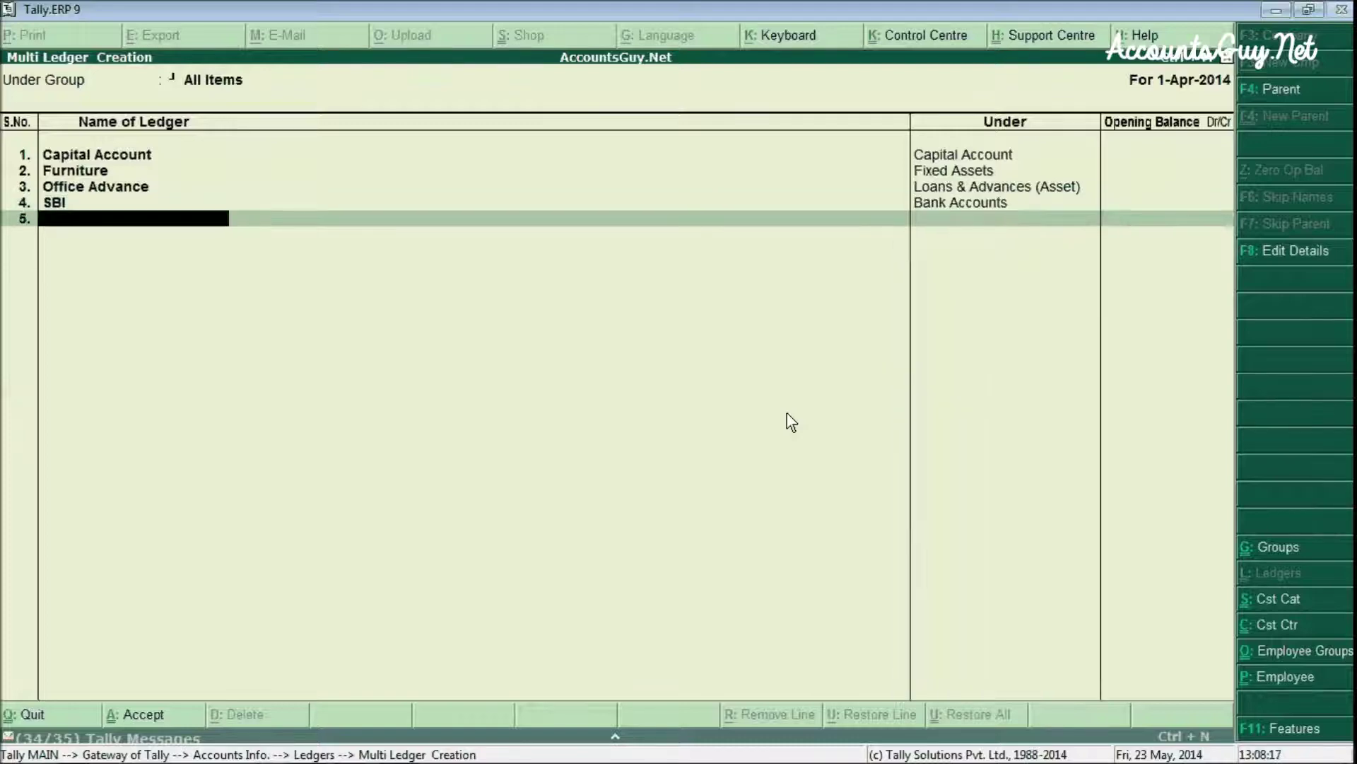
pyautogui.write('Joh')
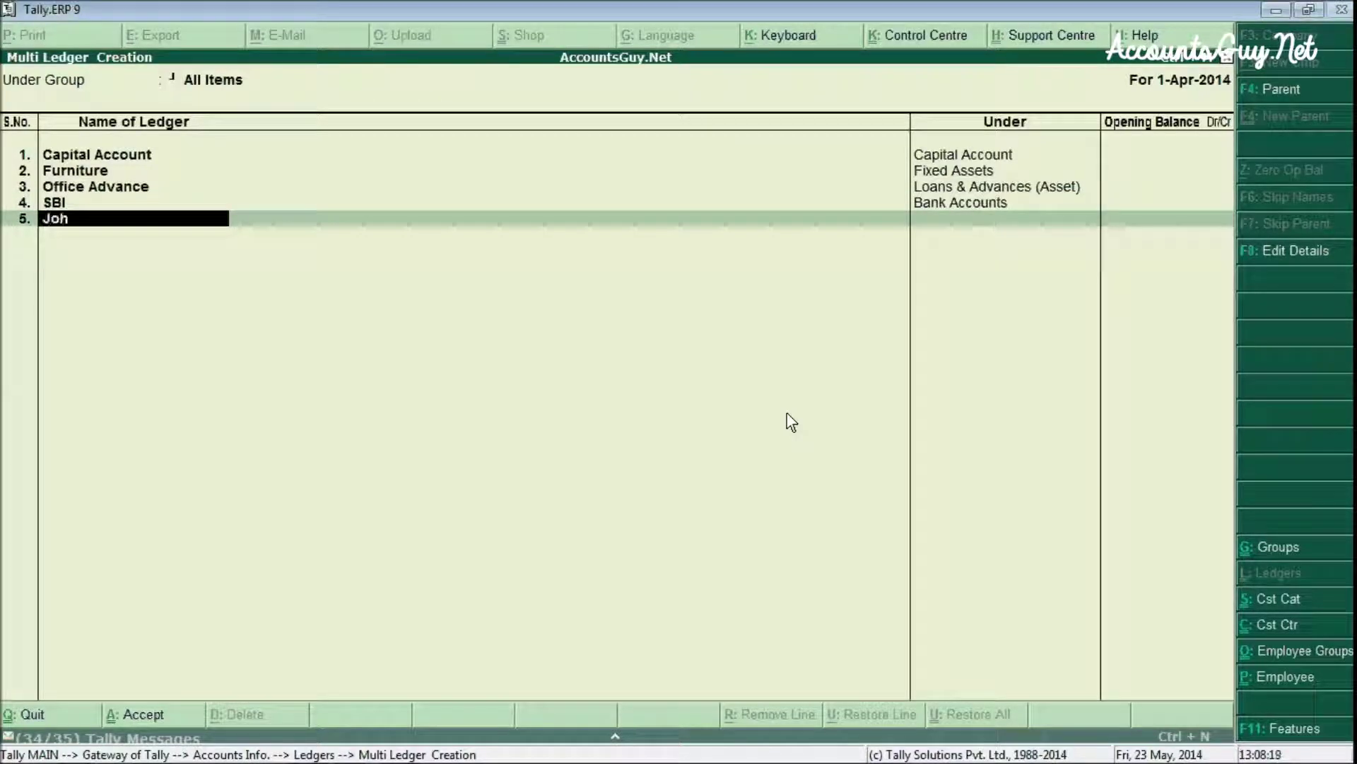
pyautogui.write('n')
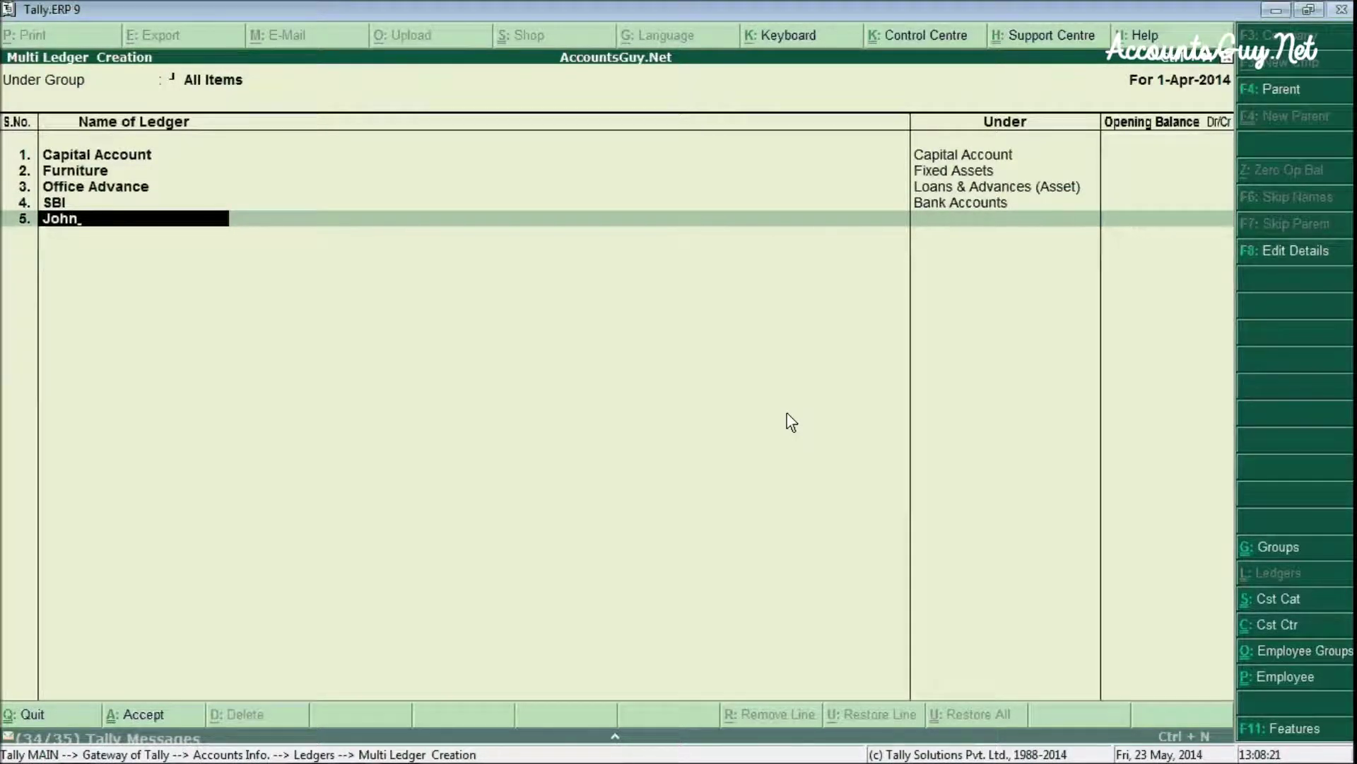
pyautogui.write('son')
pyautogui.write(' Ent')
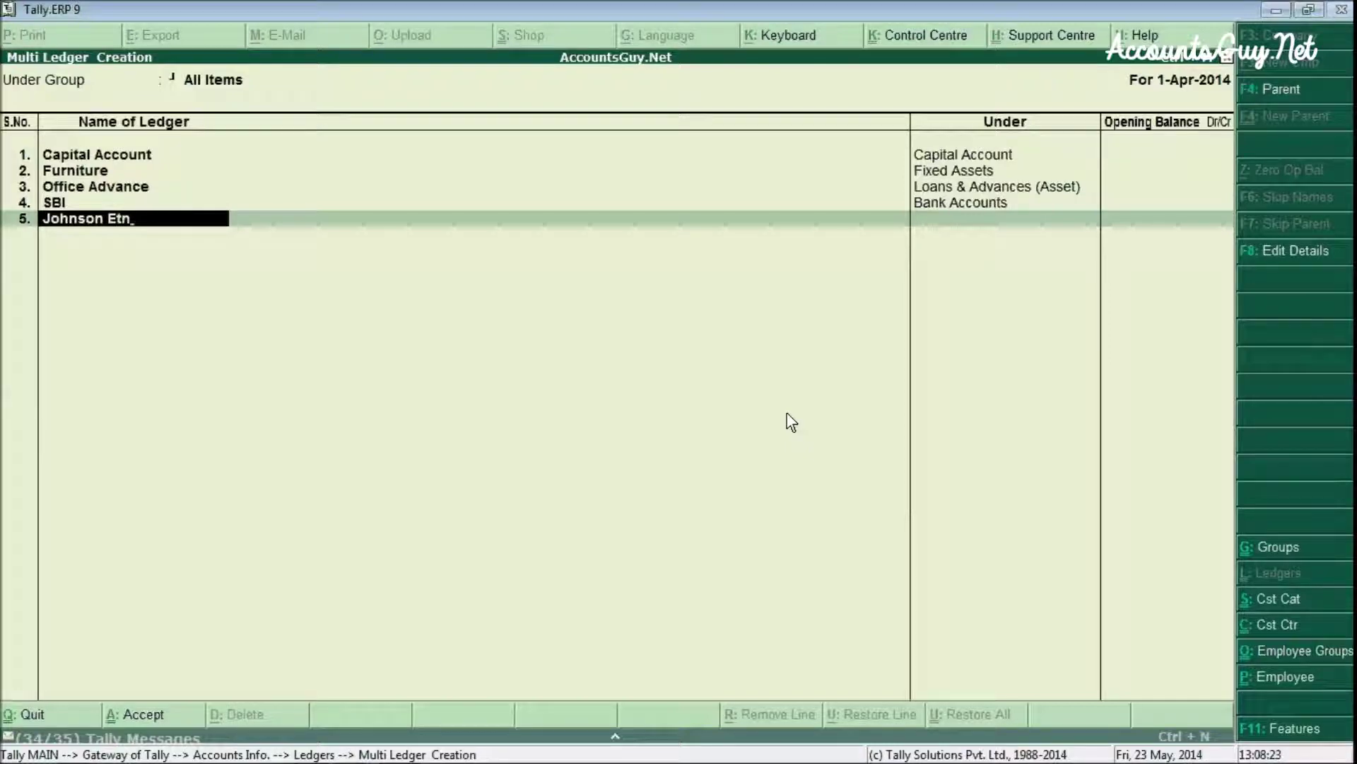
# Add a Sundry Creditors ledger, then Purchases and Purchase Returns under Purchase Accounts.
pyautogui.press('BackSpace')
pyautogui.press('BackSpace')
pyautogui.write('terpr')
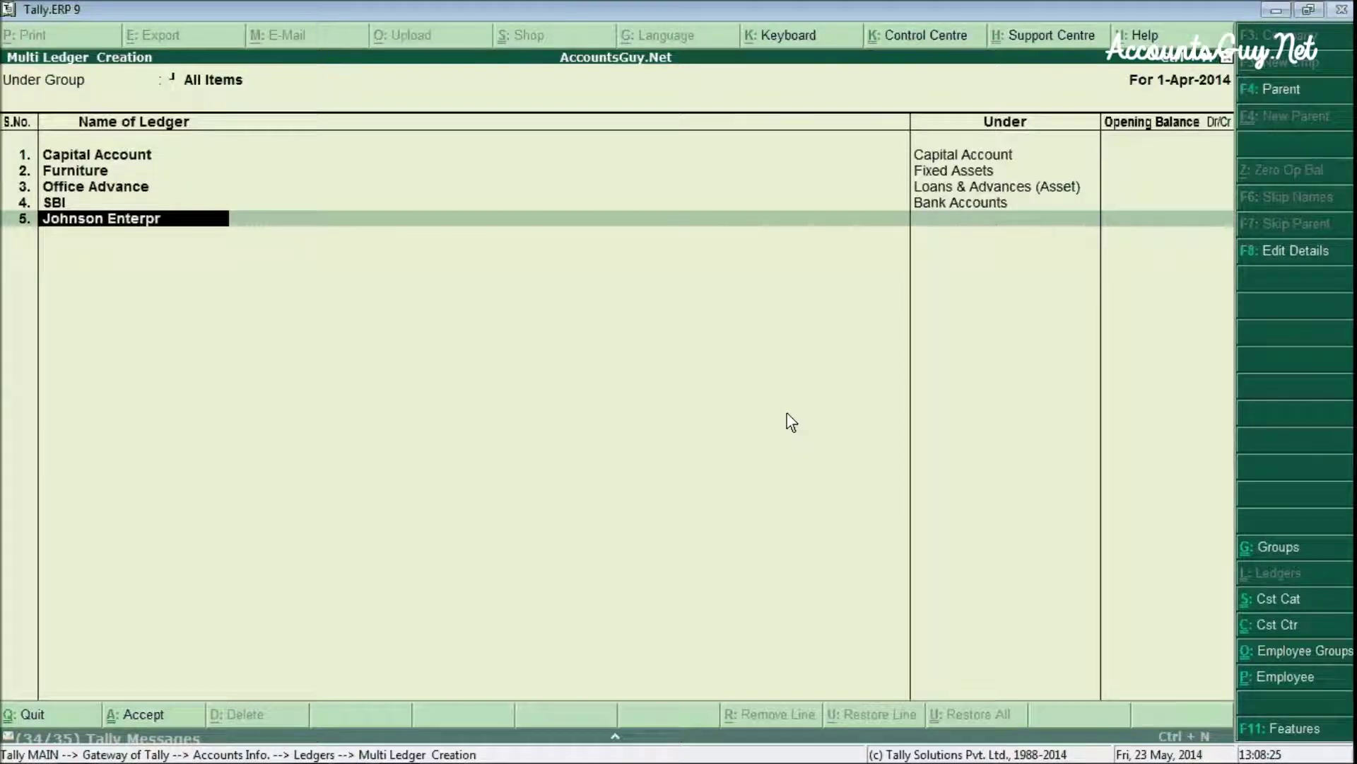
pyautogui.write('ises')
pyautogui.press('Return')
pyautogui.write('sund')
pyautogui.press('Return')
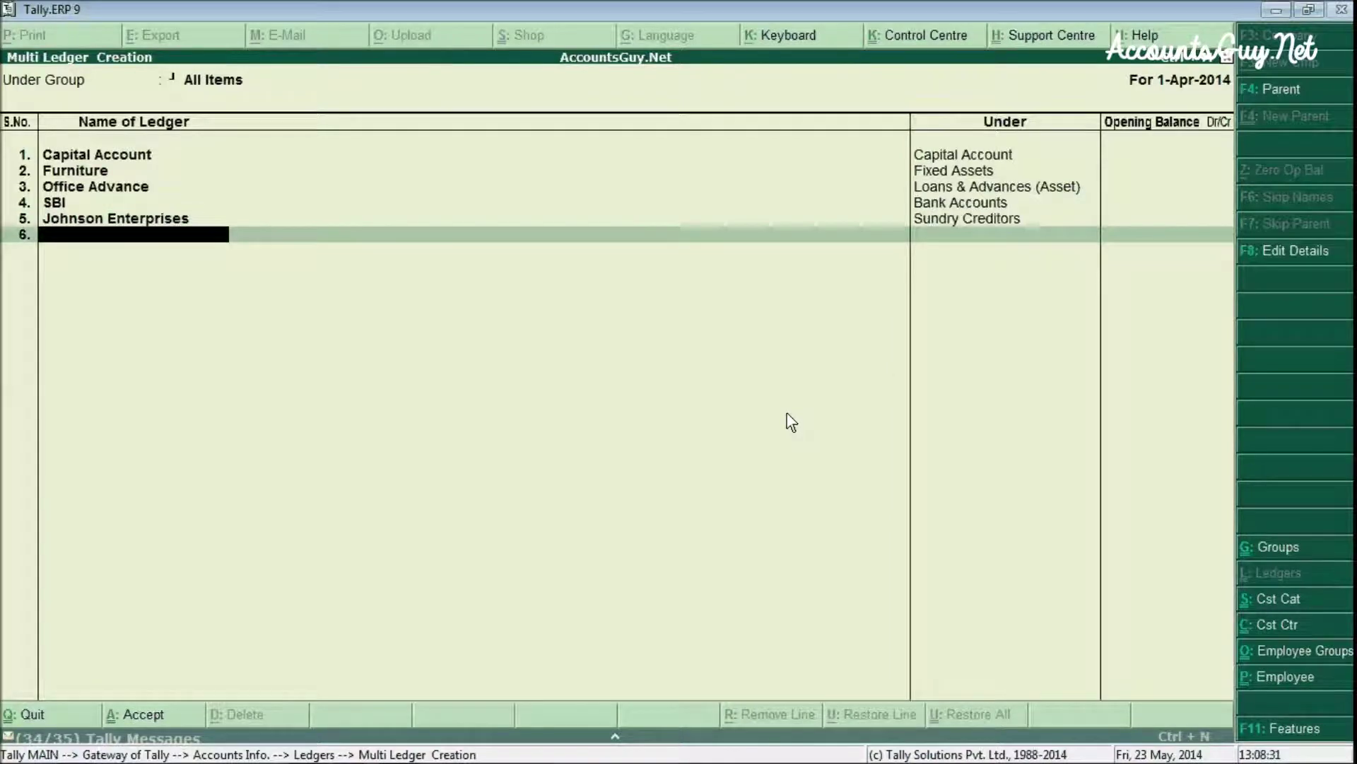
pyautogui.write('Purchases')
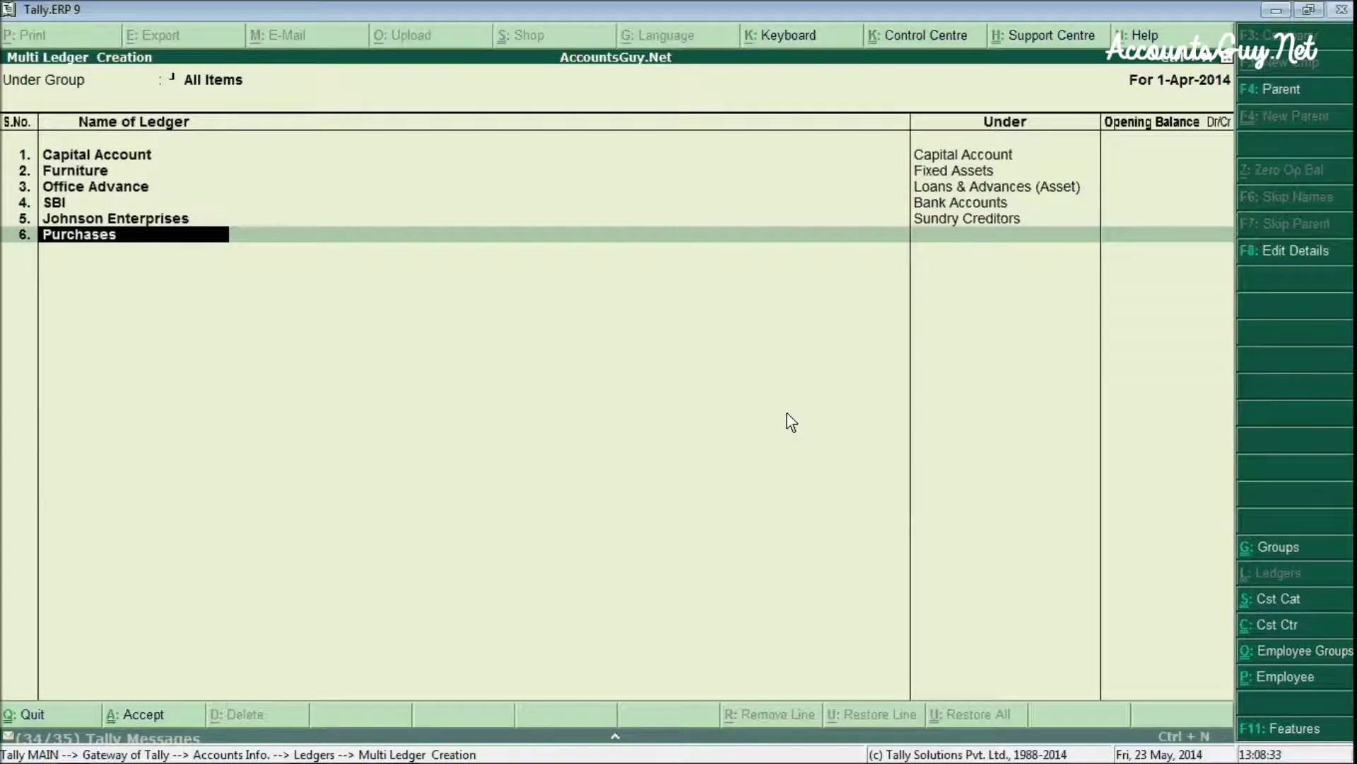
pyautogui.press('Return')
pyautogui.write('Pur')
pyautogui.press('Return')
pyautogui.write('Pur')
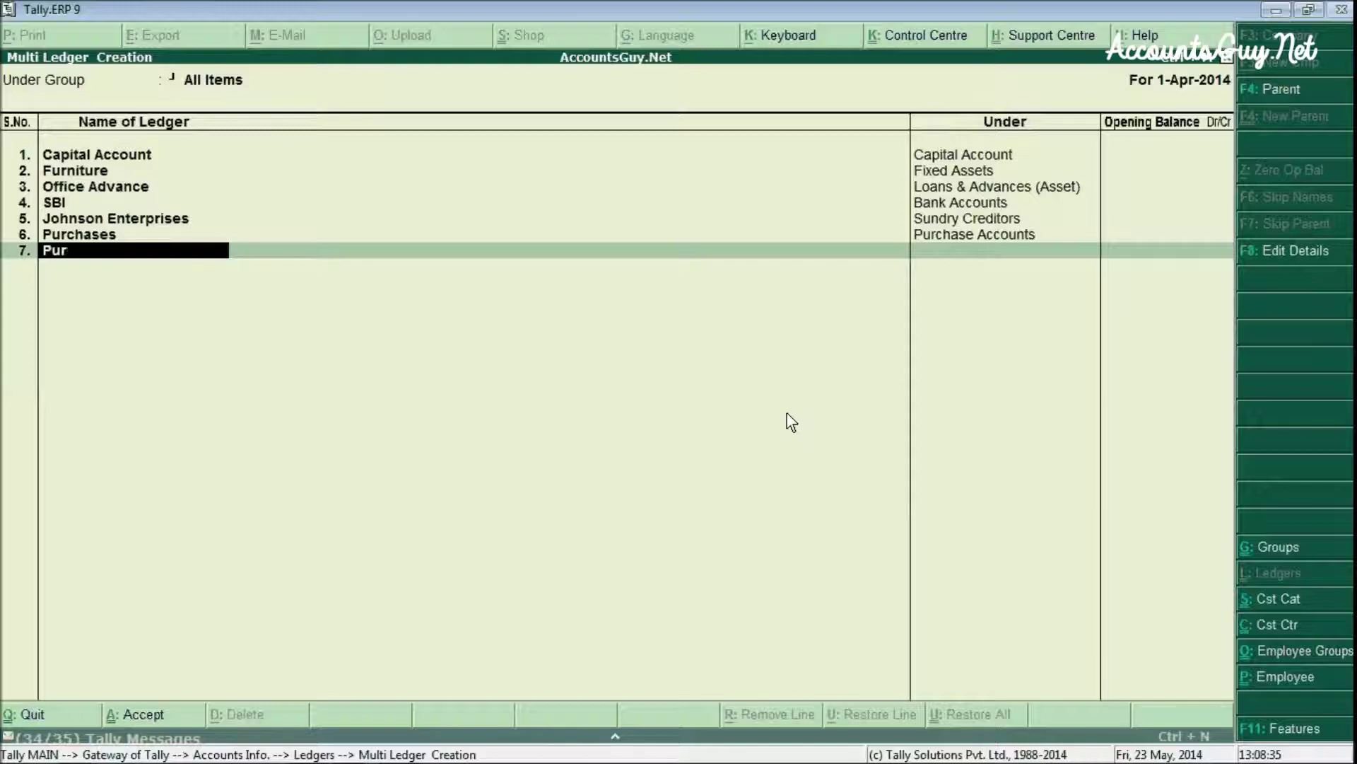
pyautogui.write('chase Returns')
pyautogui.press('Return')
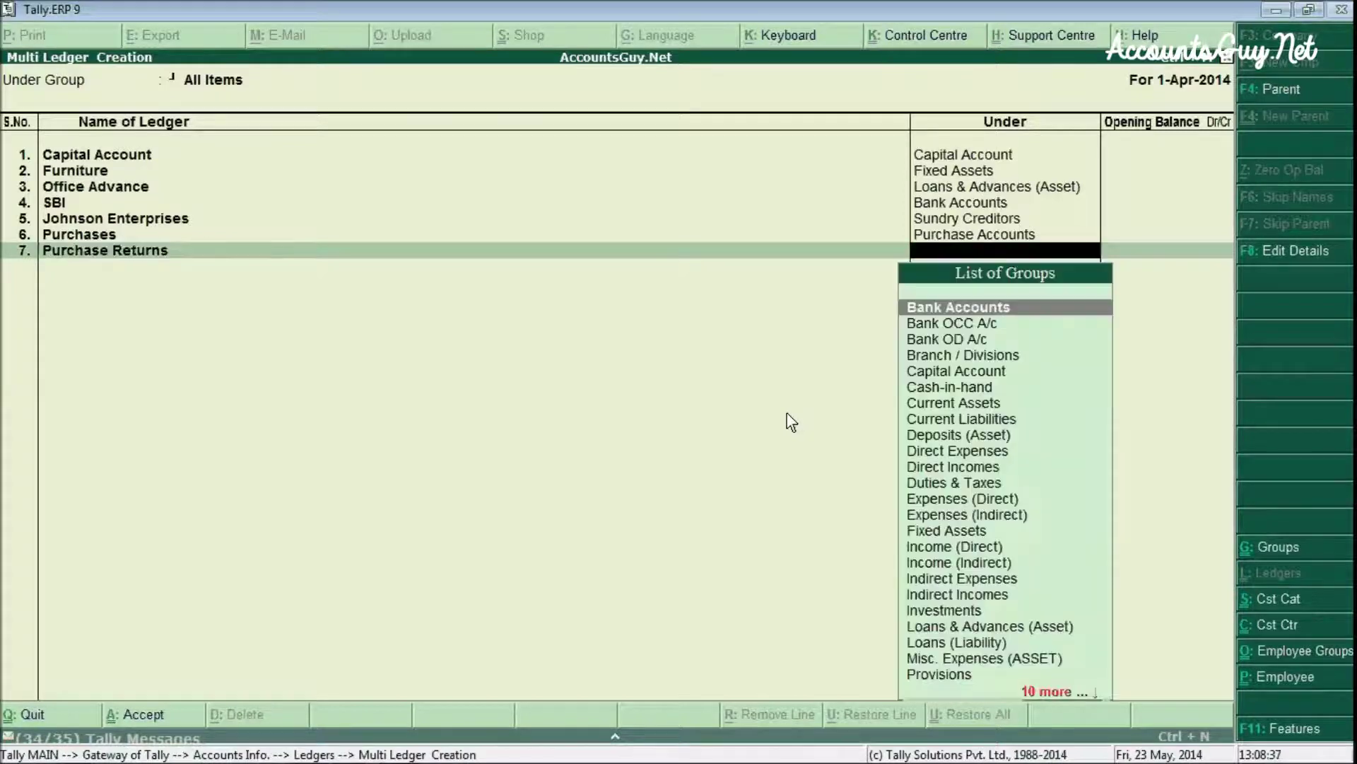
pyautogui.write('Pur')
pyautogui.press('Return')
pyautogui.write('Leela')
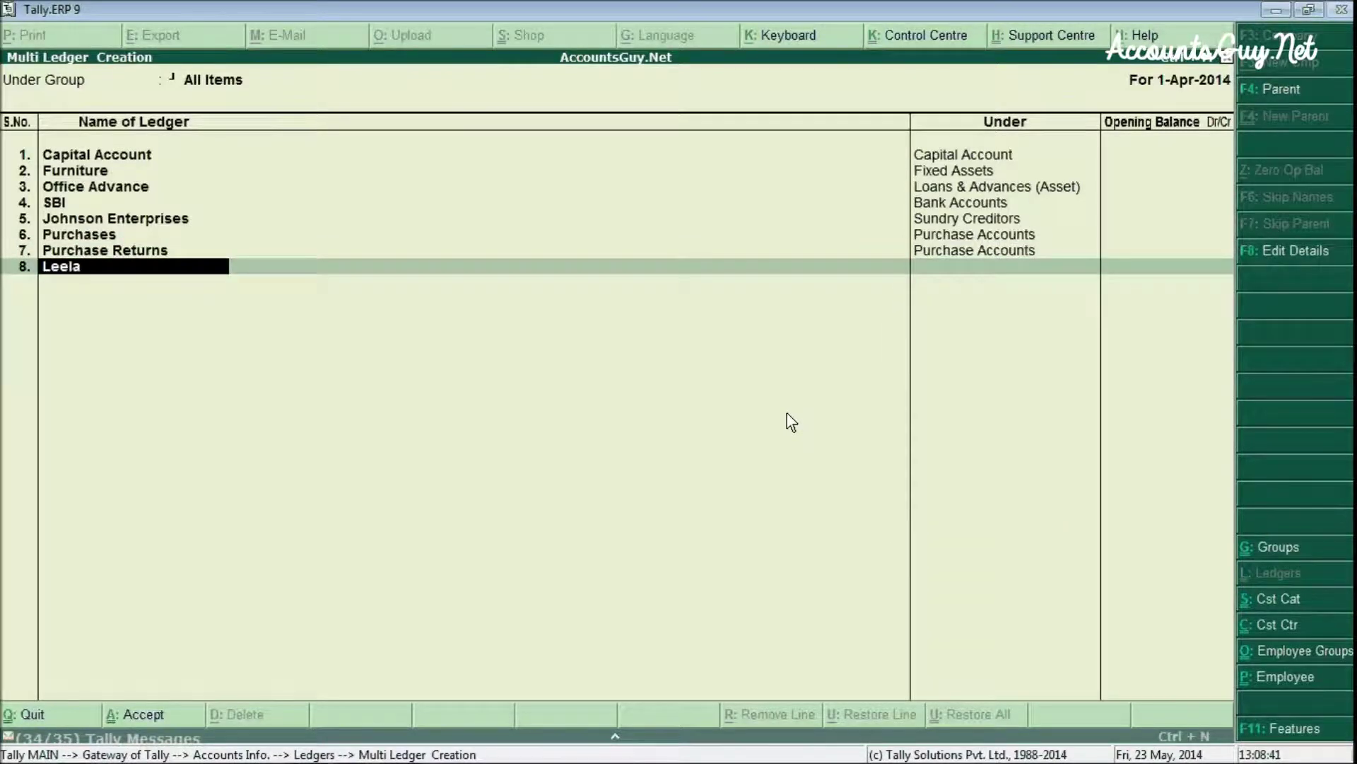
pyautogui.write(' Vathi')
pyautogui.press('Return')
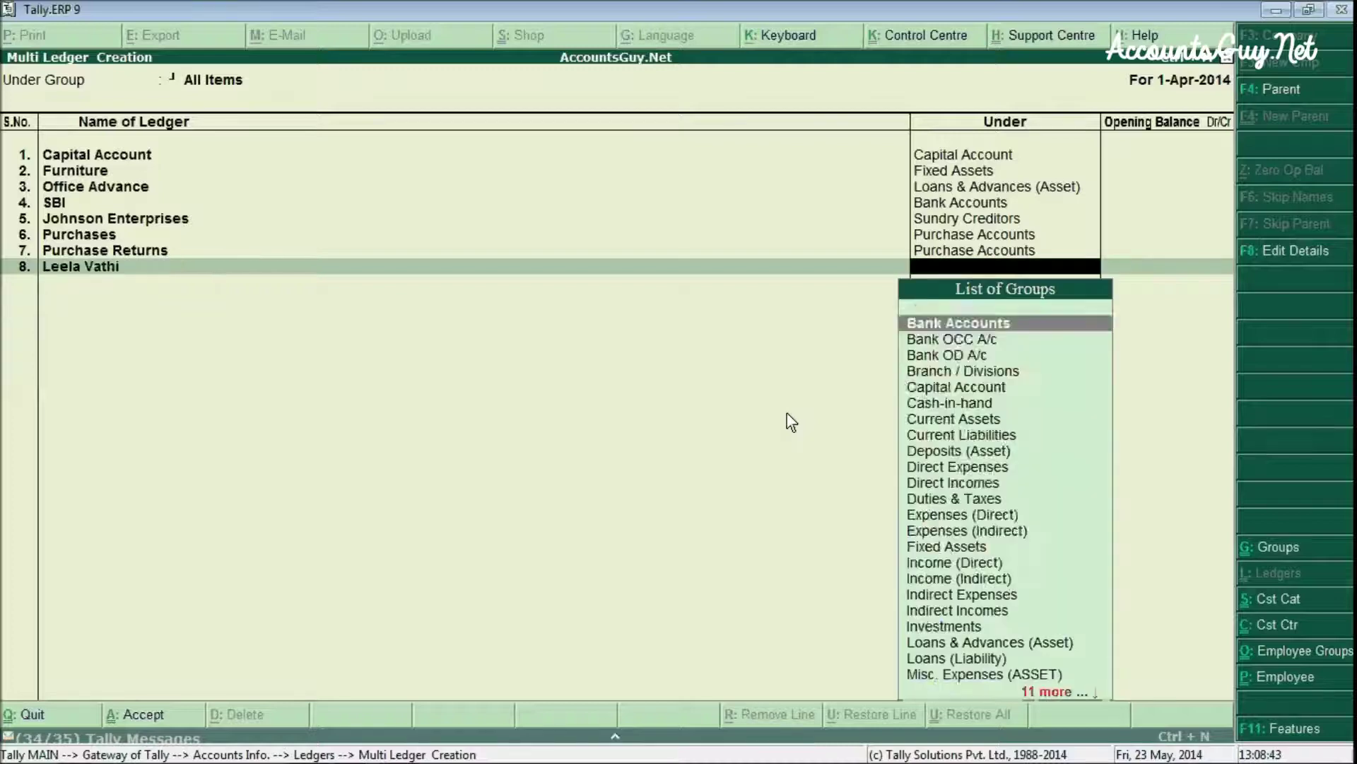
pyautogui.write('Sund')
pyautogui.press('Down')
pyautogui.press('Return')
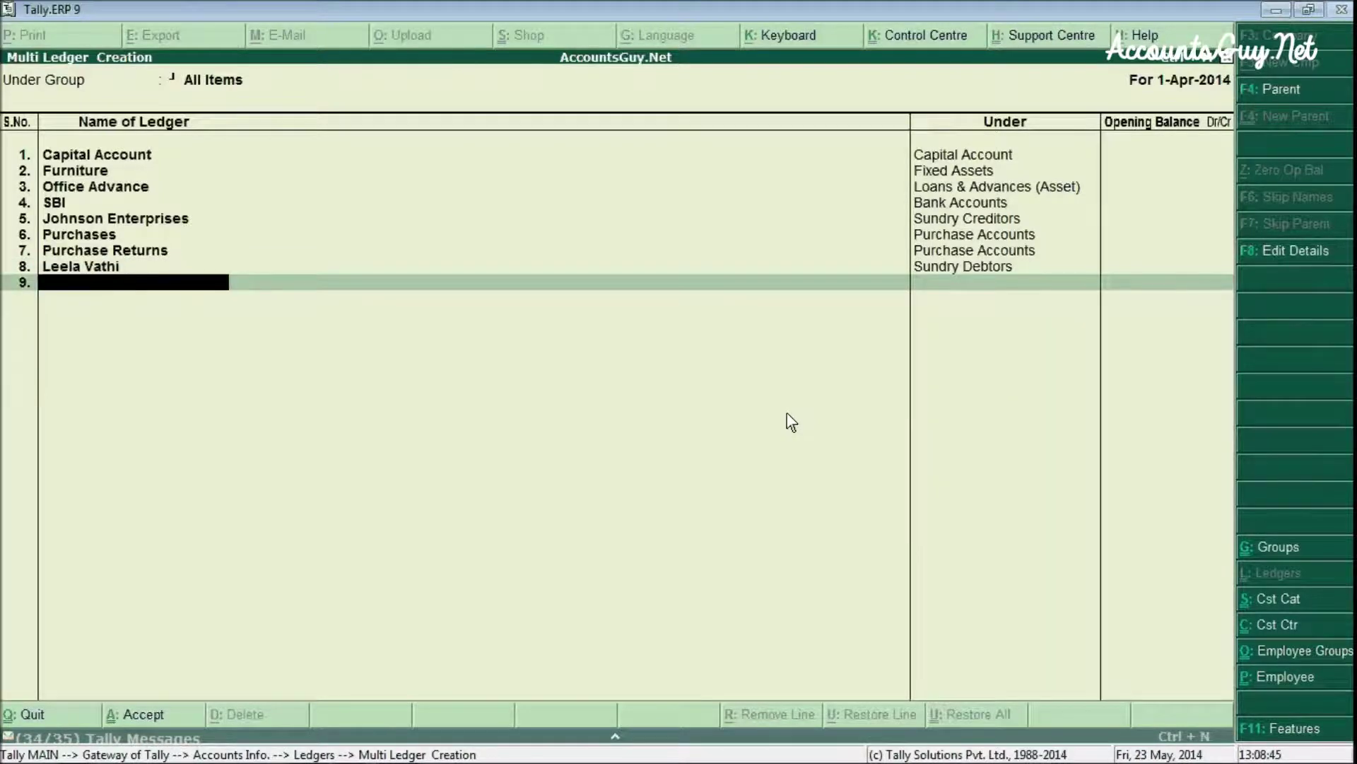
pyautogui.write('Smith')
pyautogui.press('Return')
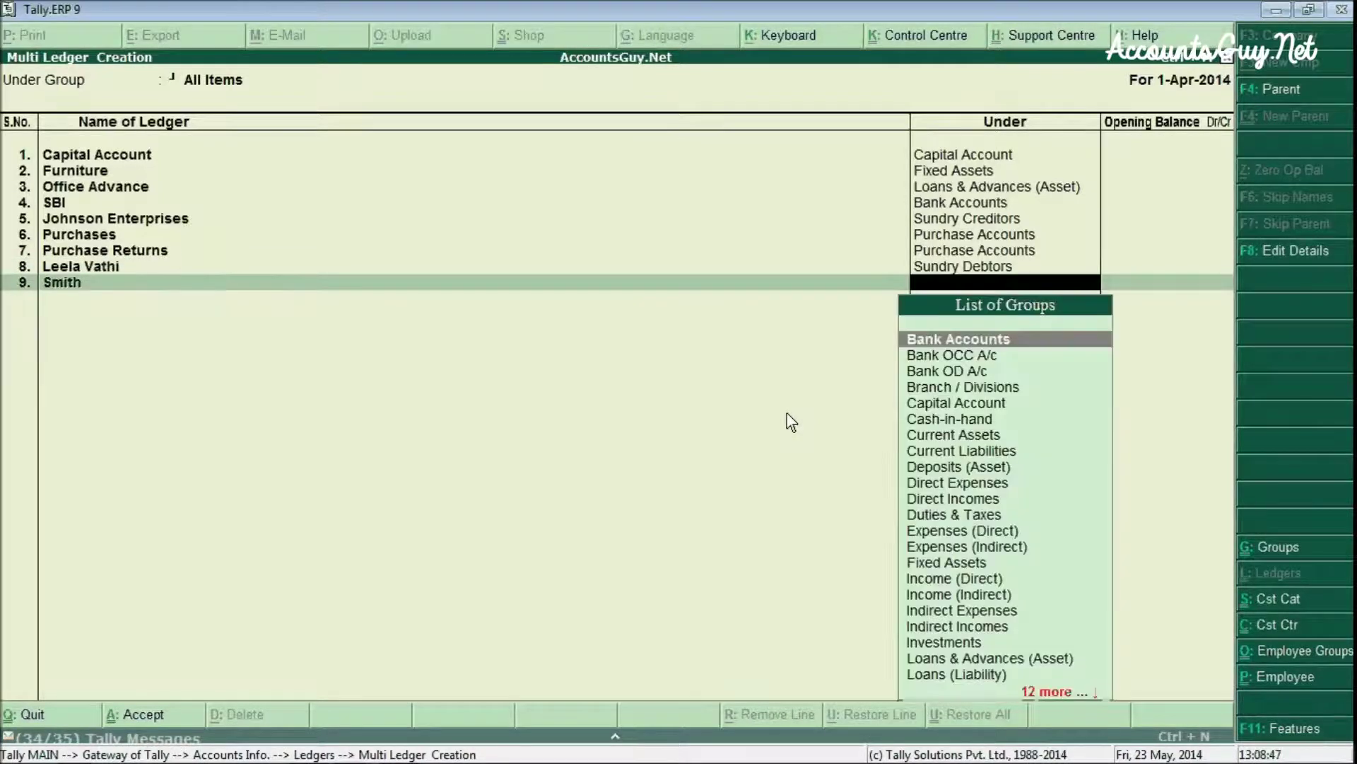
pyautogui.write('Sund')
pyautogui.press('Down')
# Finish Smith's Sundry Debtors group and add Sales and Sales Return under Sales Accounts.
pyautogui.press('Return')
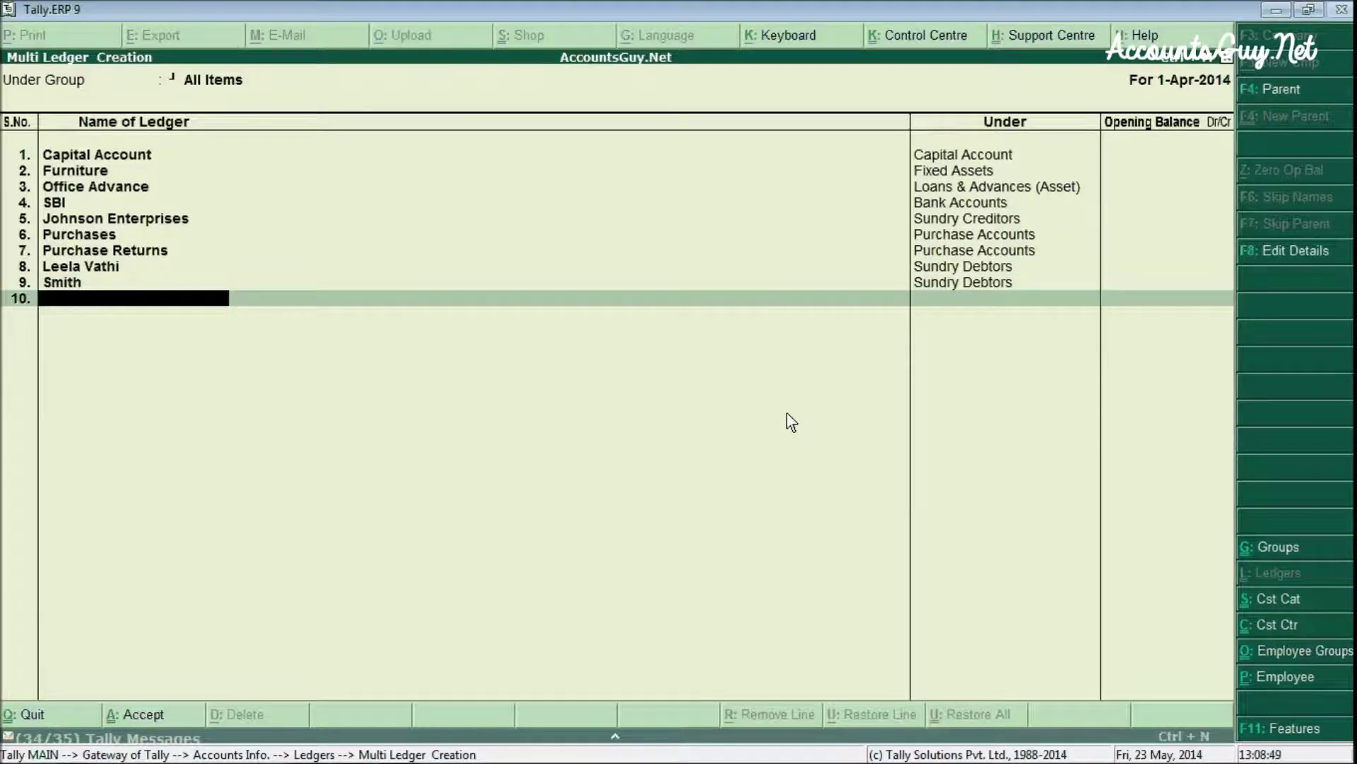
pyautogui.write('Sales')
pyautogui.press('Return')
pyautogui.write('Sal')
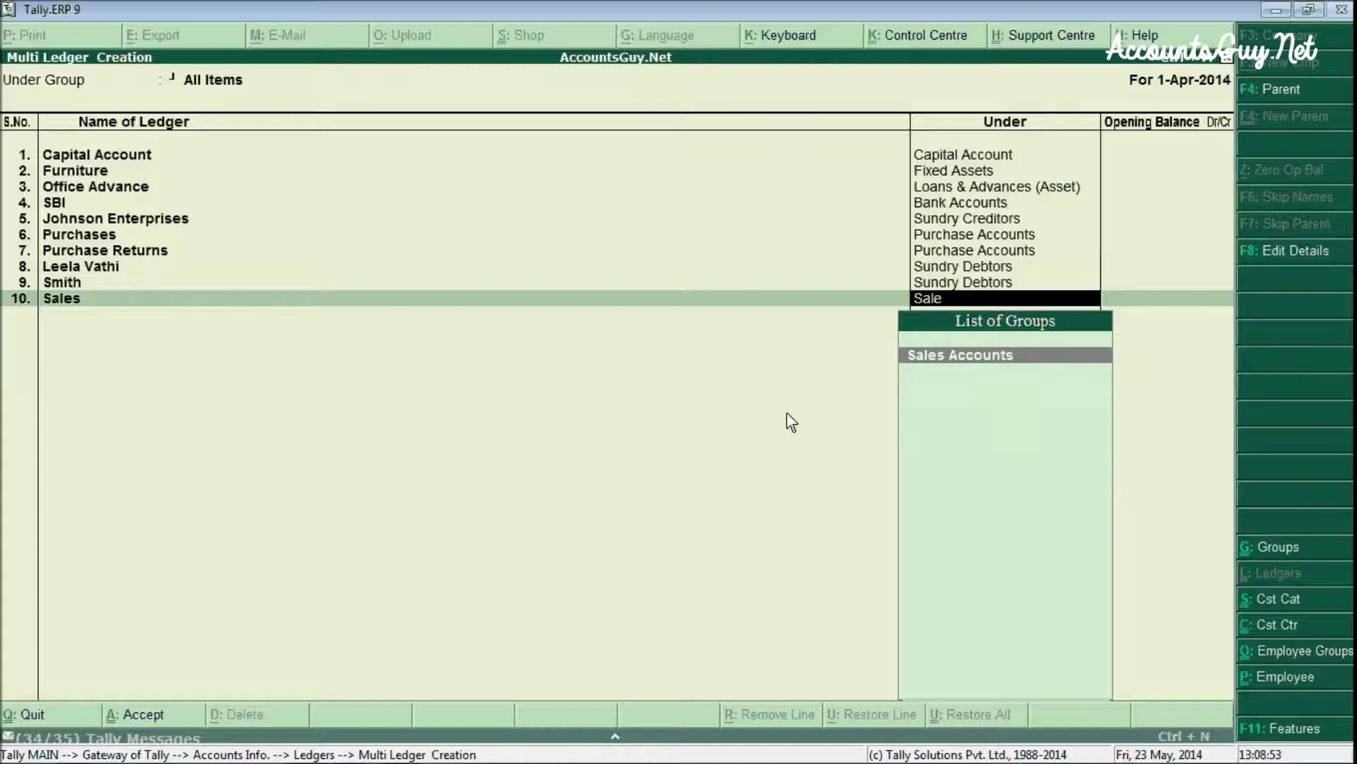
pyautogui.press('Return')
pyautogui.write('Sales Ret')
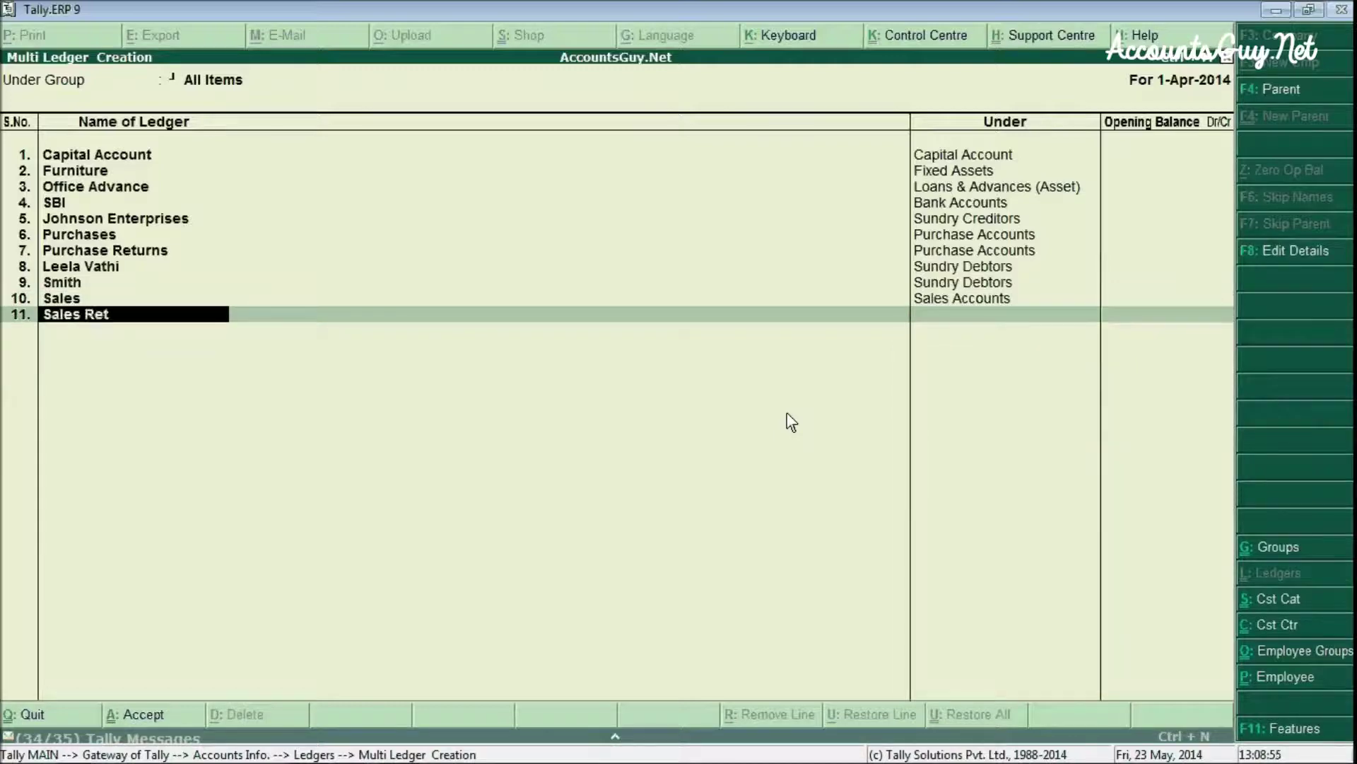
pyautogui.write('urn')
pyautogui.press('Return')
pyautogui.write('Sale')
pyautogui.press('Return')
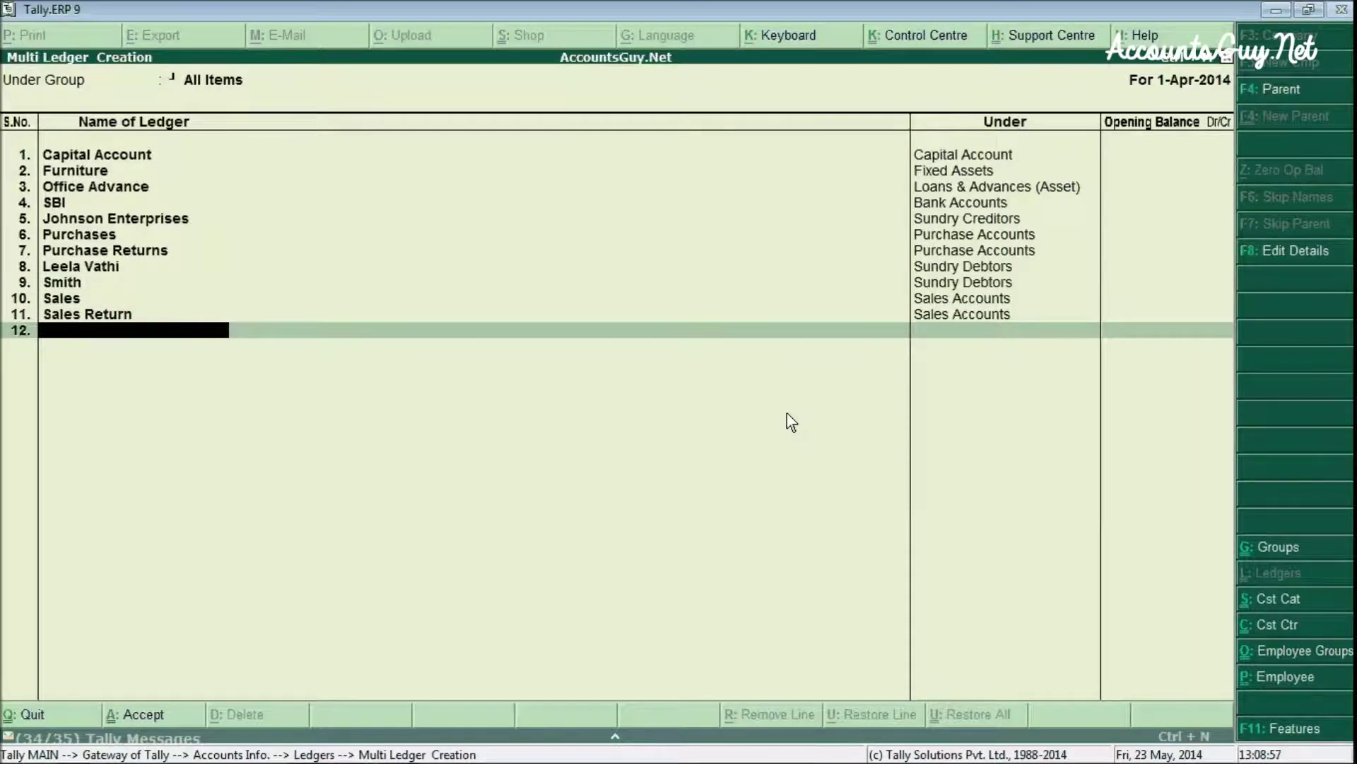
pyautogui.write('Office M')
pyautogui.write('aintenance')
# Add Office Maintenance and Office Rent under Indirect Expenses and accept to save all thirteen ledgers.
pyautogui.press('BackSpace')
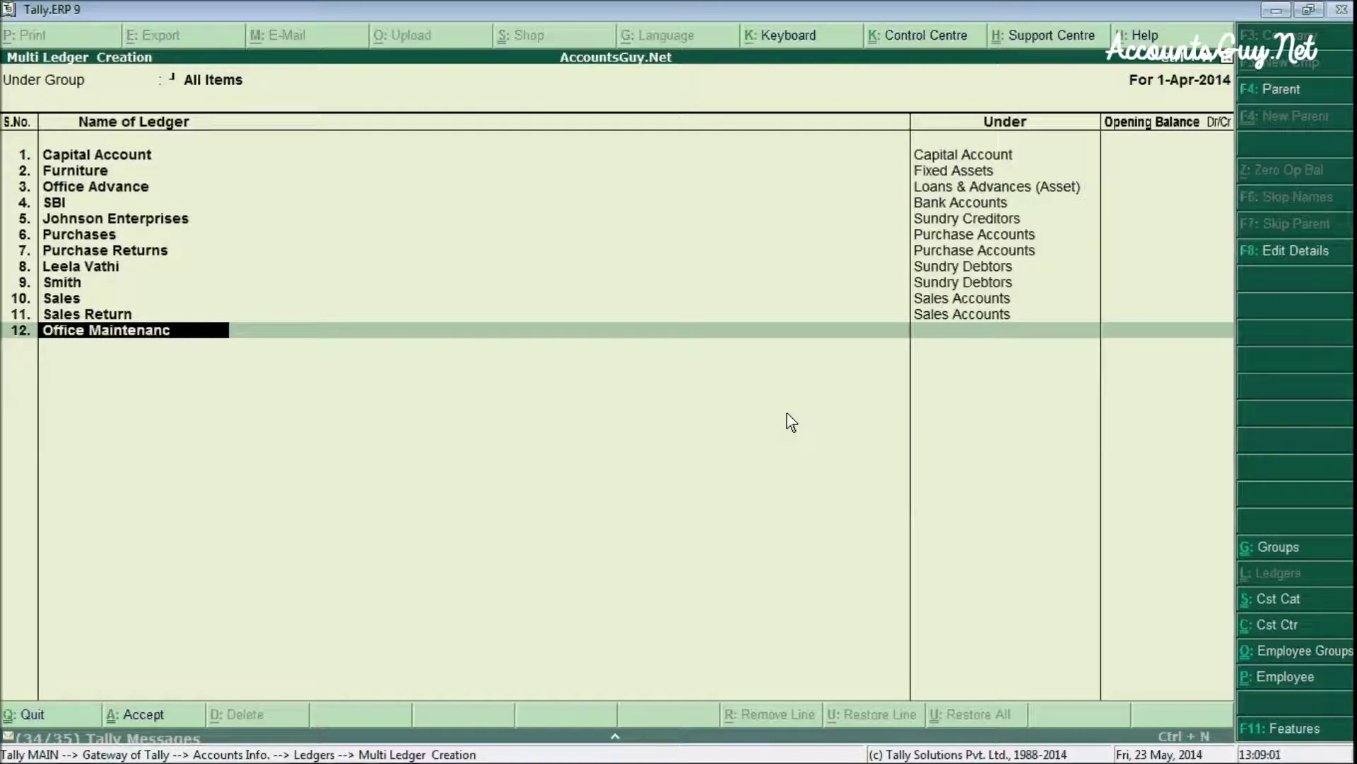
pyautogui.press('BackSpace')
pyautogui.press('BackSpace')
pyautogui.press('BackSpace')
pyautogui.write('a')
pyautogui.write('nce')
pyautogui.press('Return')
pyautogui.write('ind')
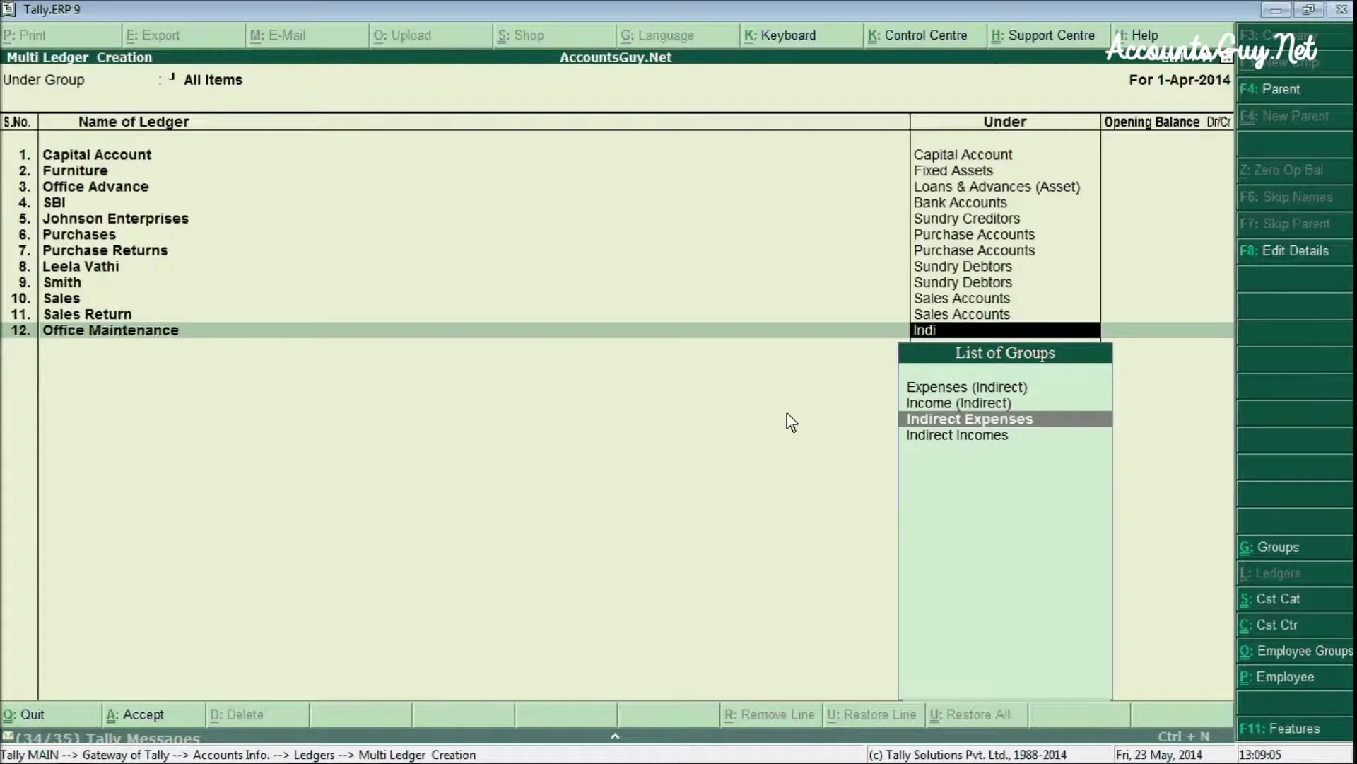
pyautogui.press('Return')
pyautogui.write('Of')
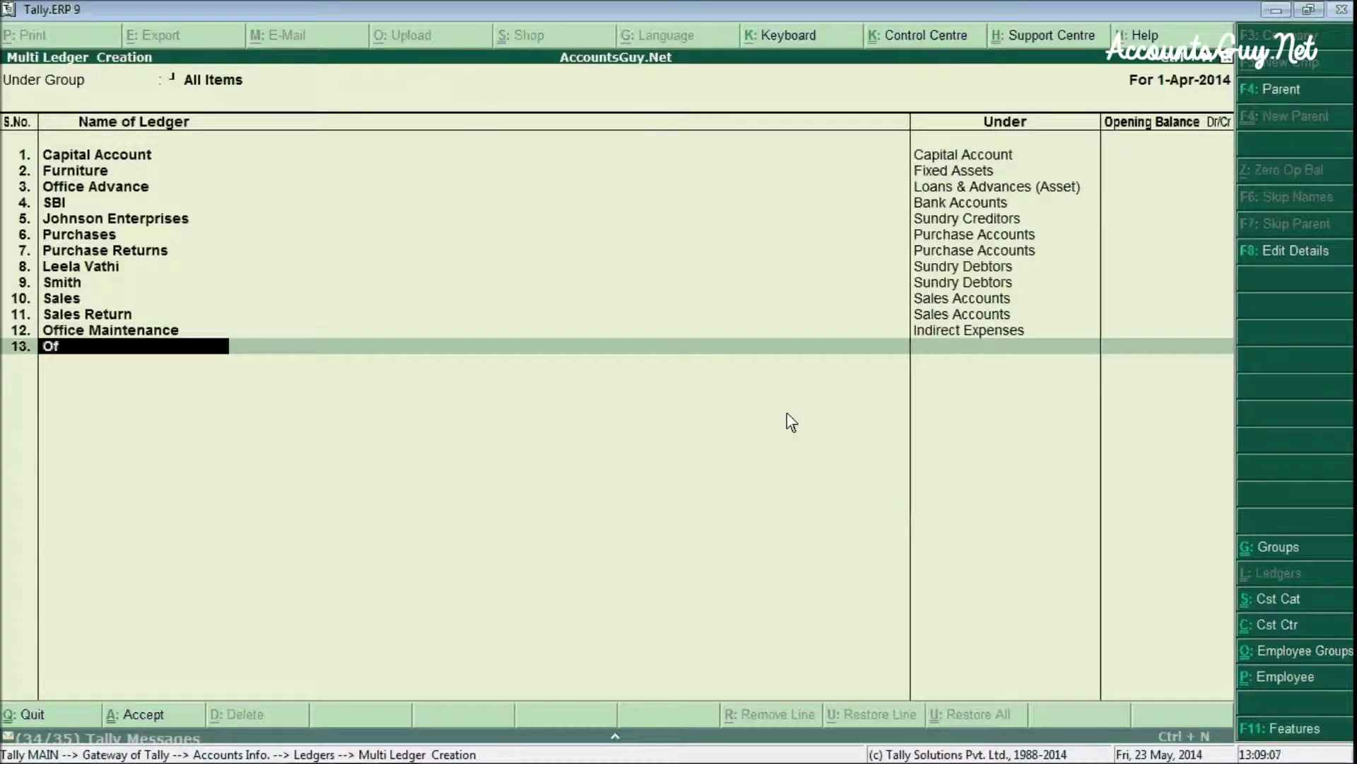
pyautogui.write('fice Rent')
pyautogui.press('Return')
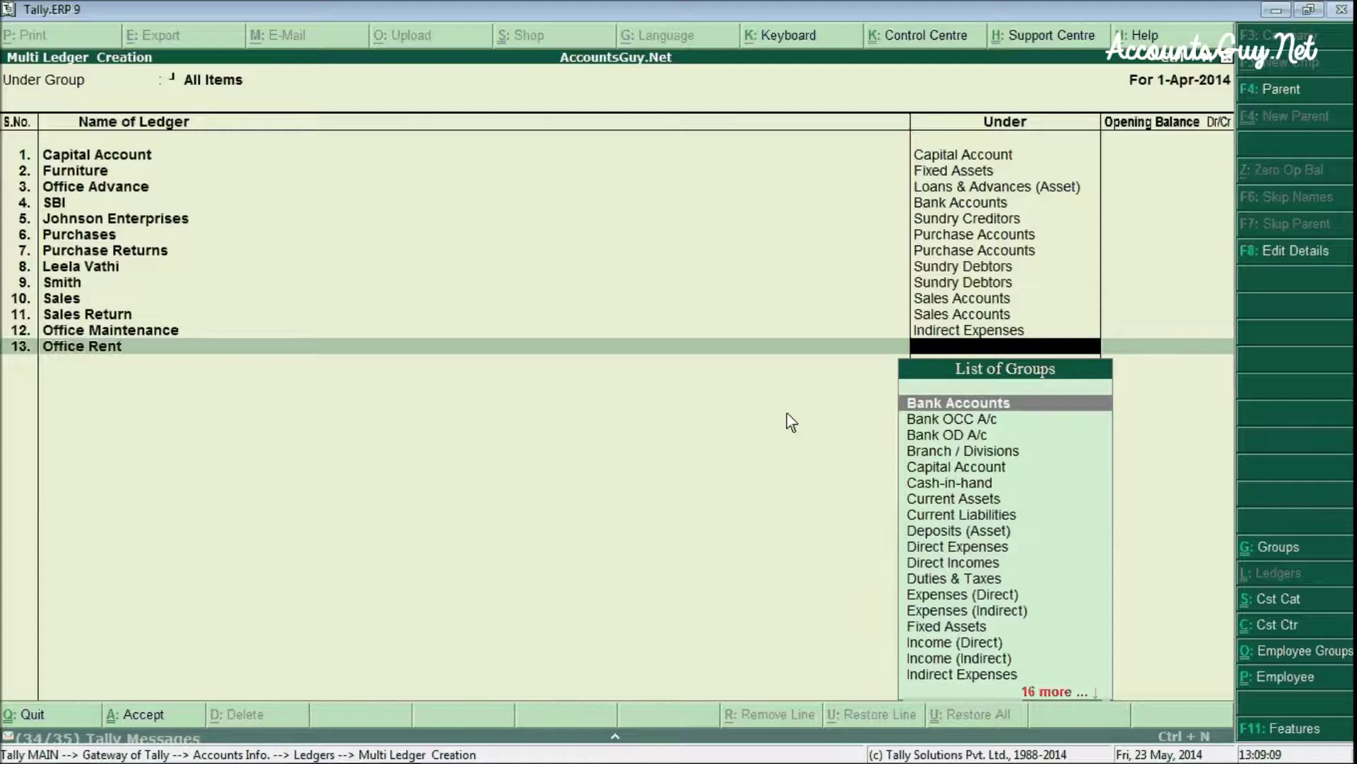
pyautogui.write('indi')
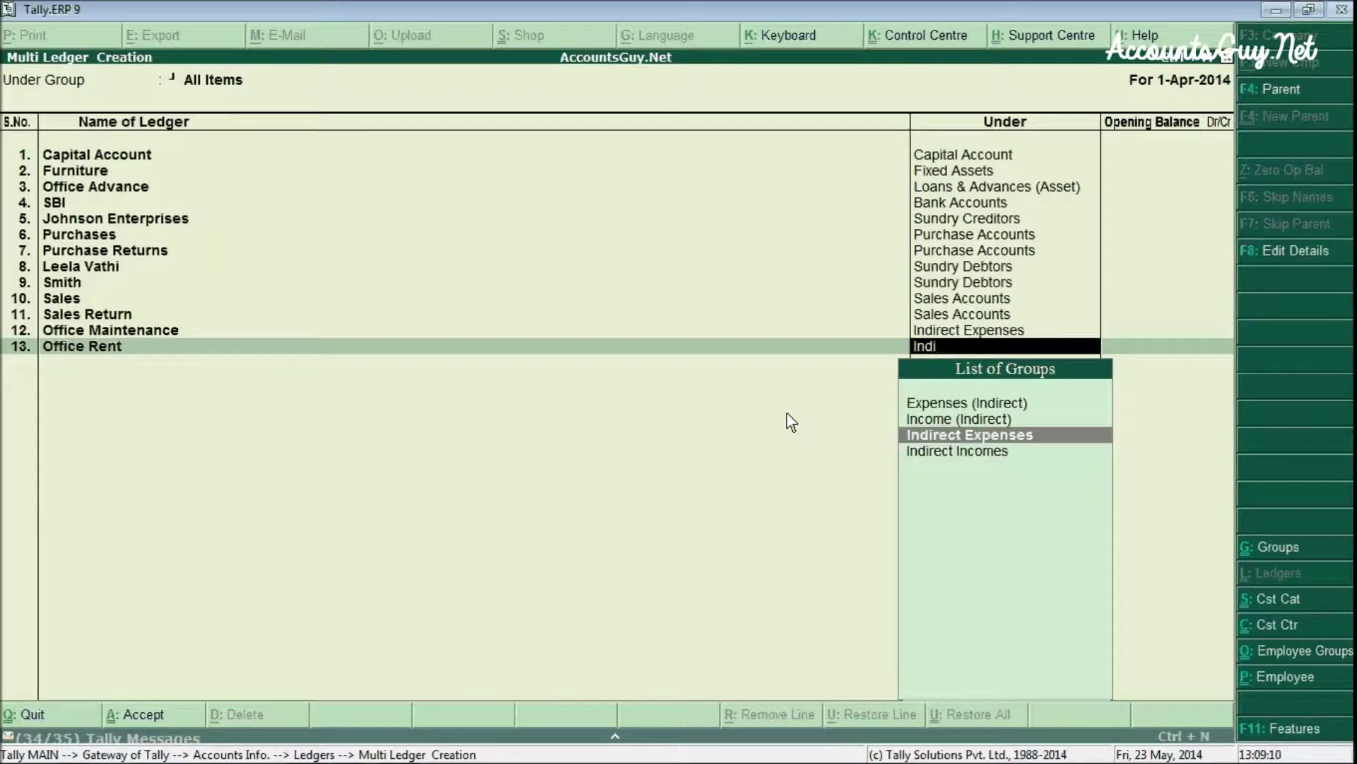
pyautogui.press('Return')
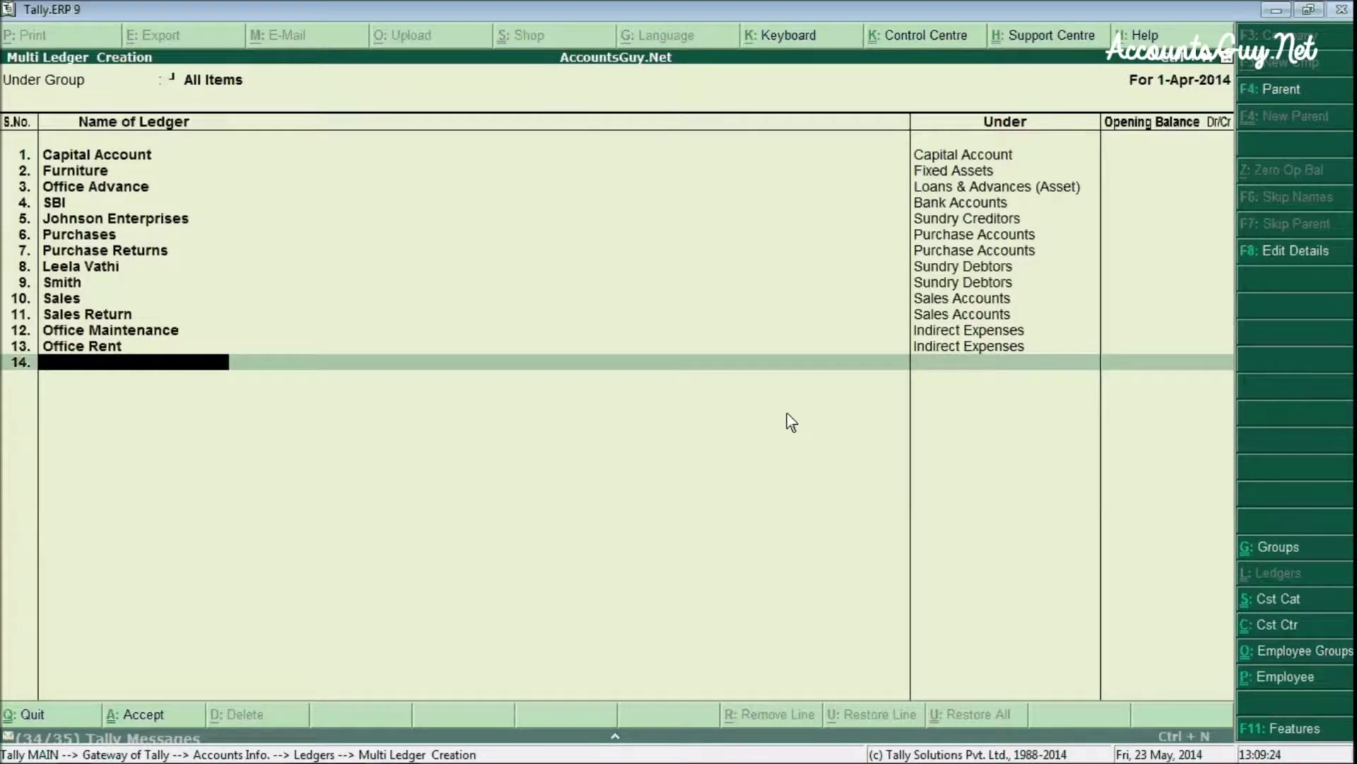
pyautogui.press('Return')
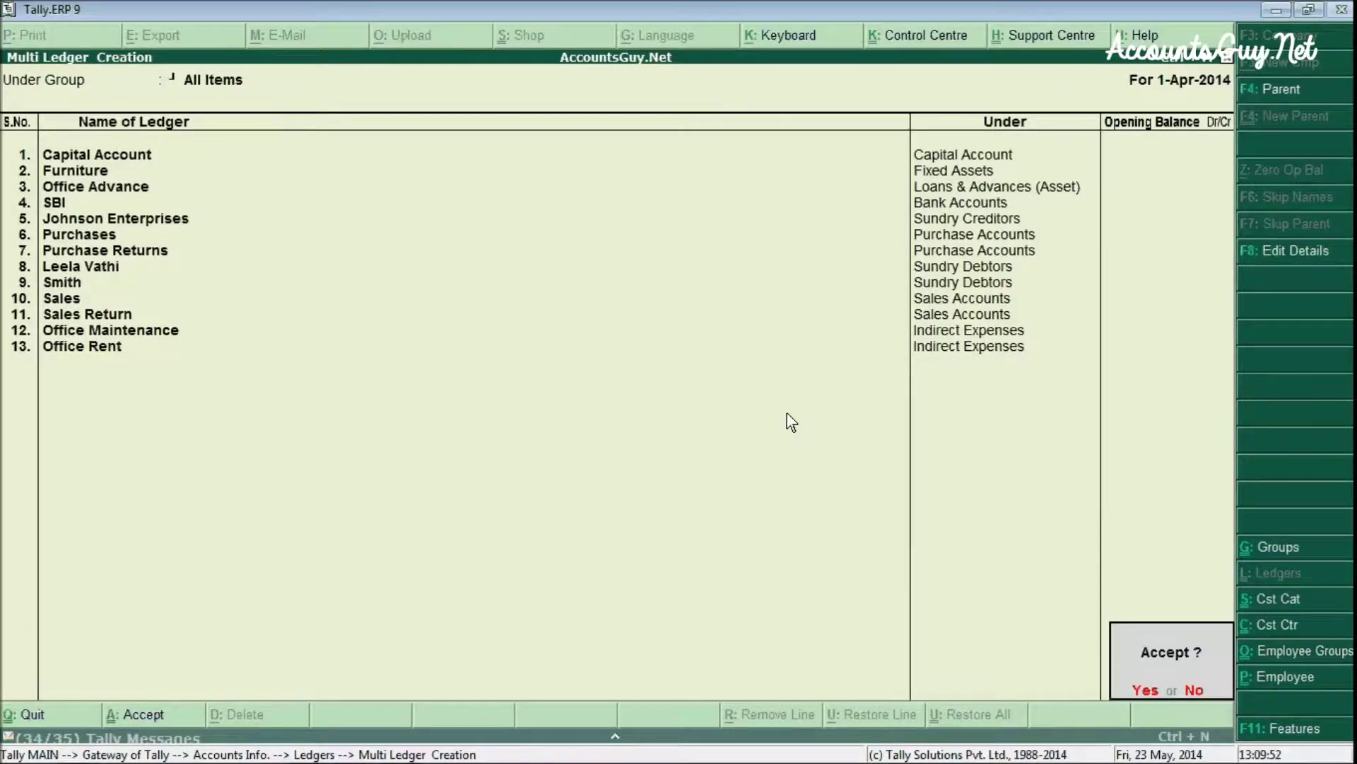
pyautogui.press('Return')
# Select Multiple Ledgers Display for All Items to list all fifteen ledgers with their groups.
pyautogui.press('Down')
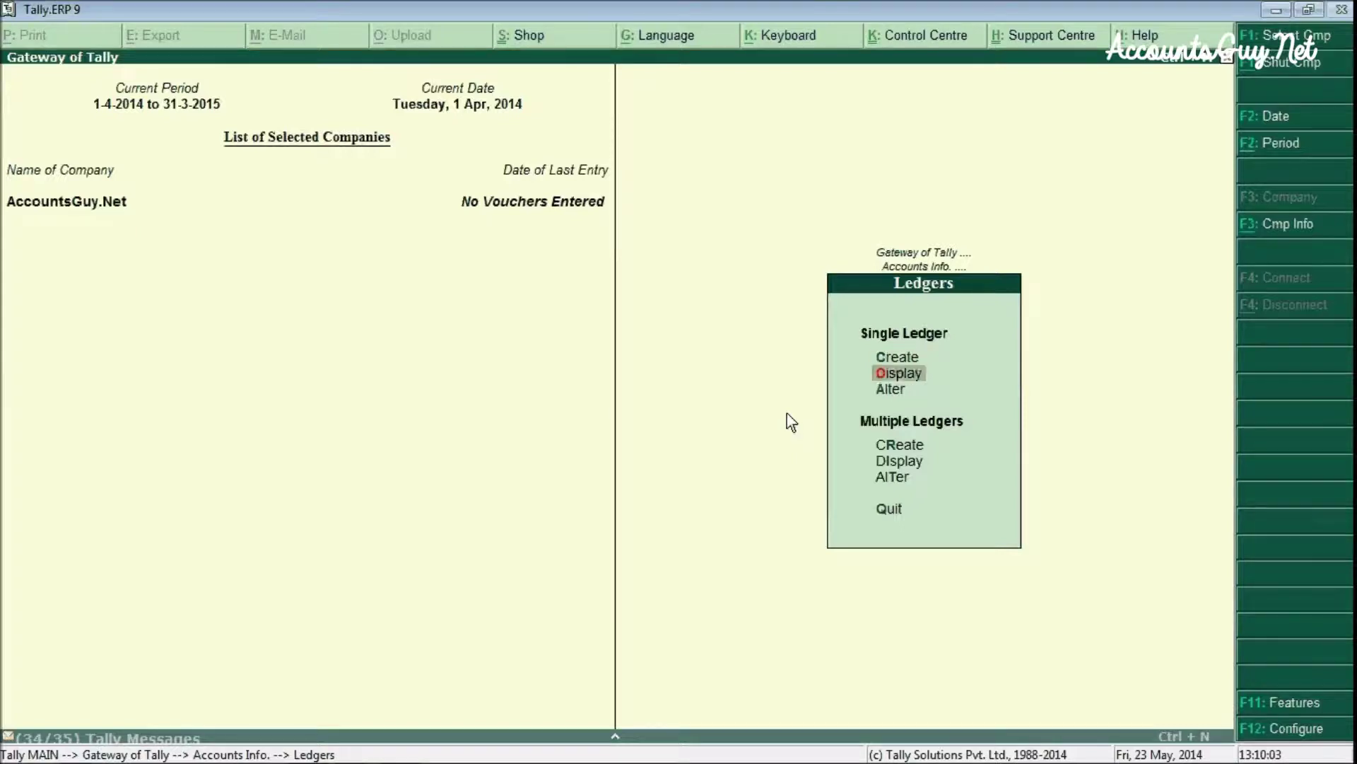
pyautogui.press('Down')
pyautogui.press('Down')
pyautogui.press('Down')
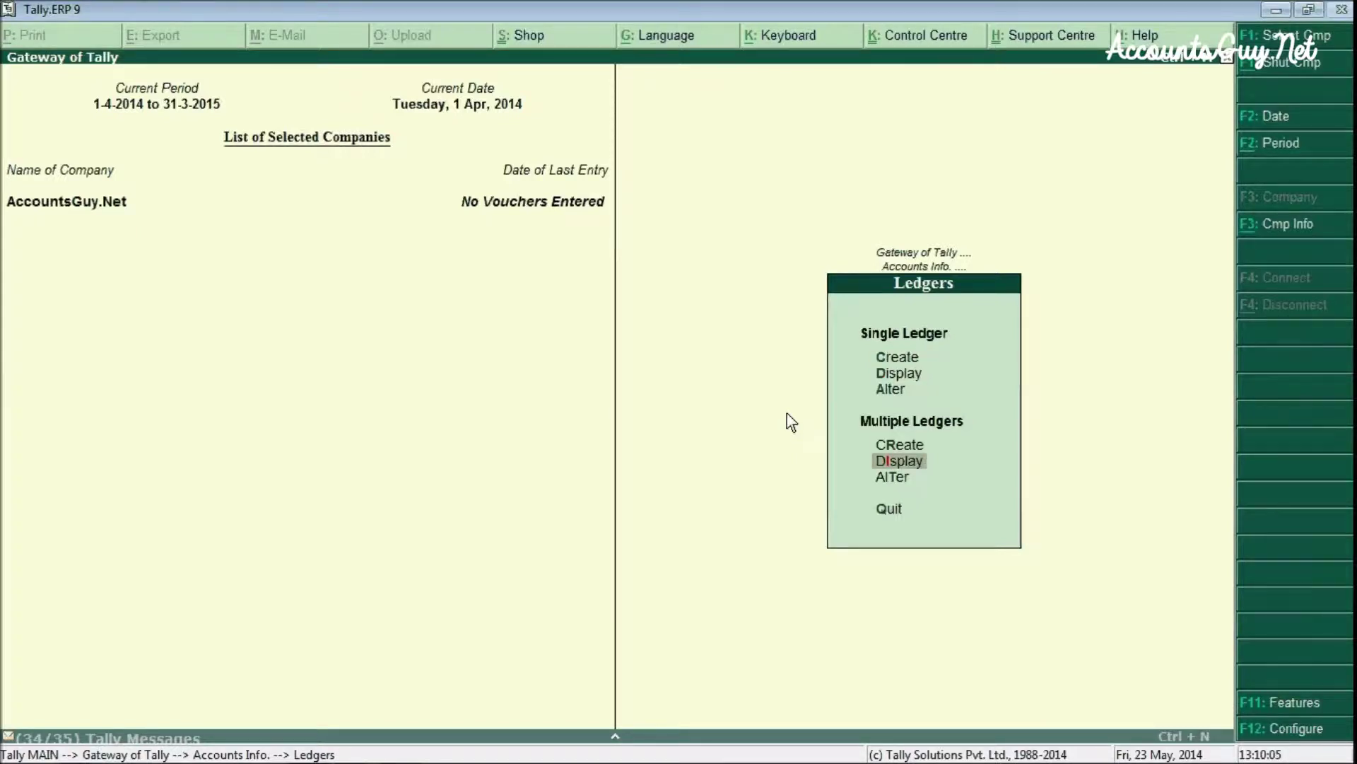
pyautogui.press('Return')
pyautogui.press('Return')
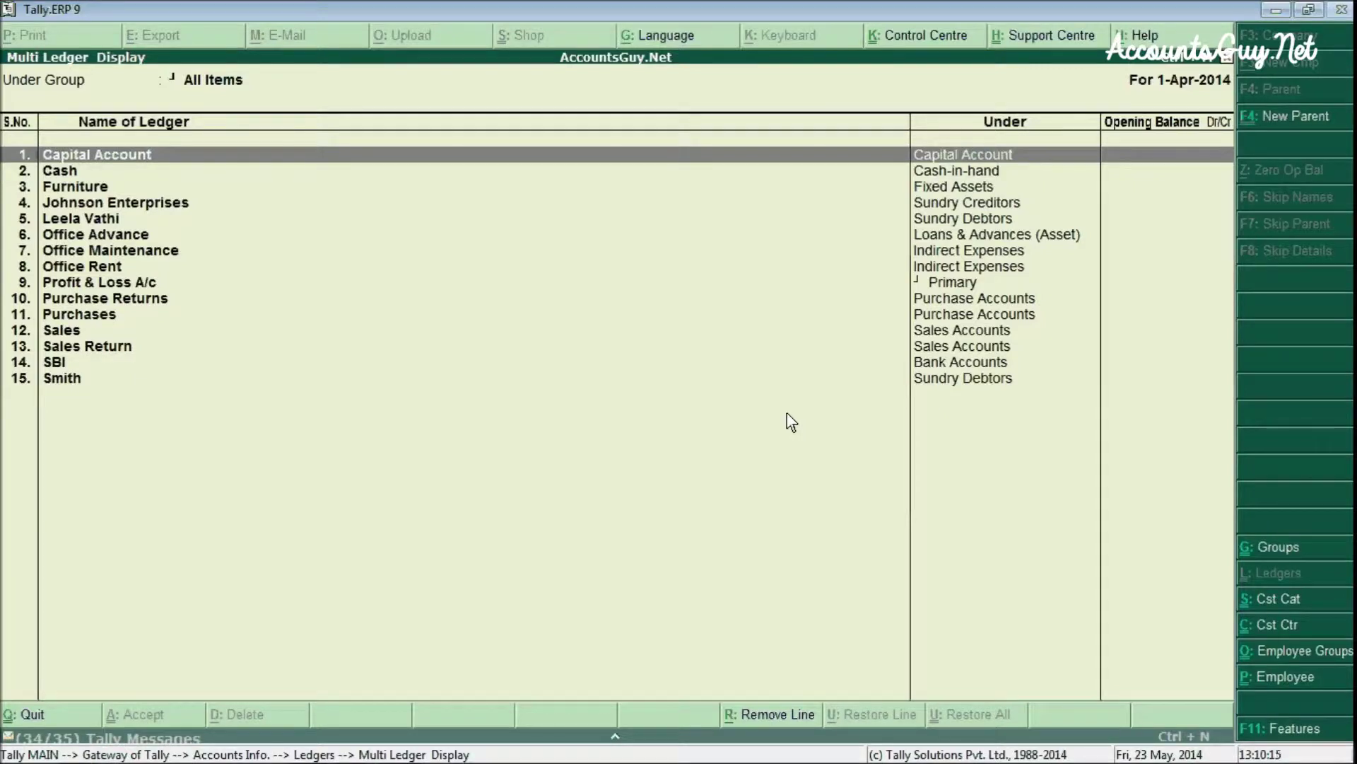
# Mark the Cash and Profit & Loss A/c lines in the Multi Ledger Display.
pyautogui.press('Down')
pyautogui.press('space')
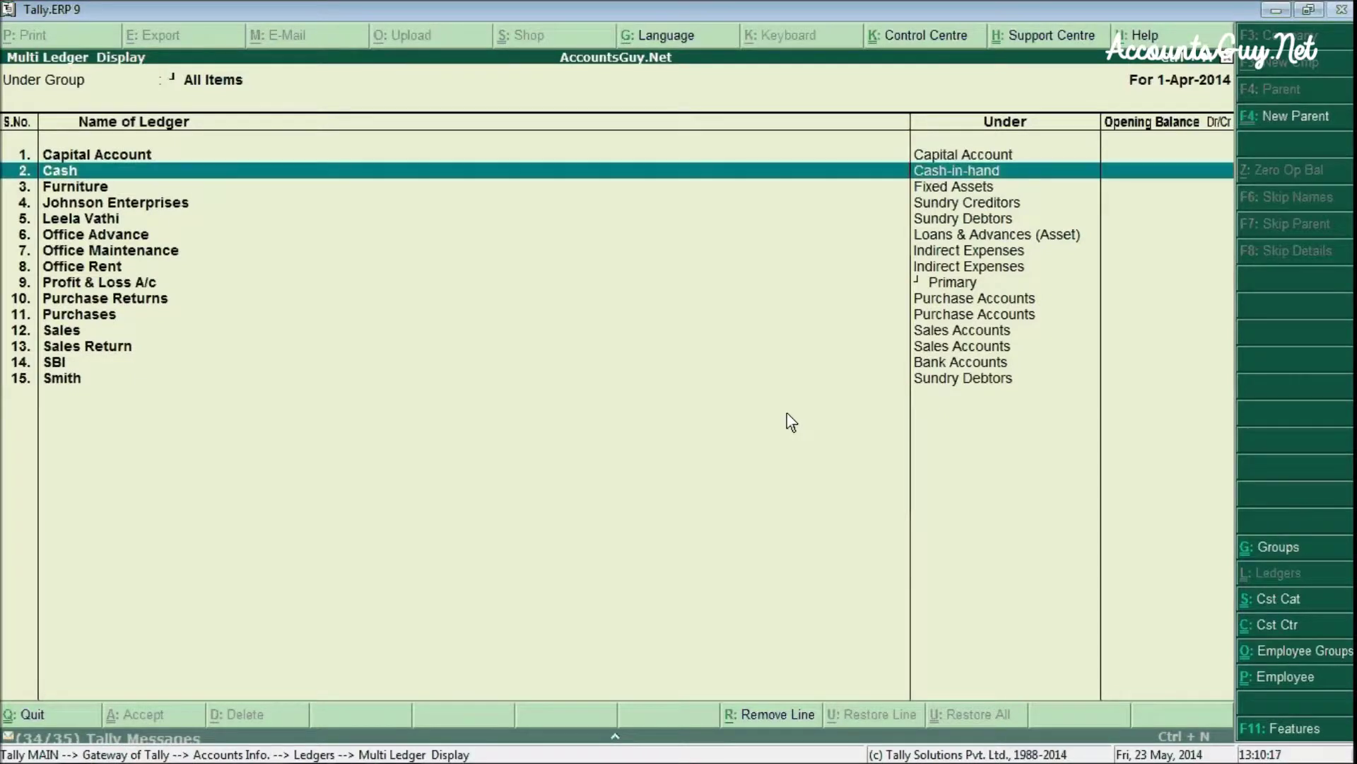
pyautogui.press('Down')
pyautogui.press('Down')
pyautogui.press('Down')
pyautogui.press('Down')
pyautogui.press('Down')
pyautogui.press('Down')
pyautogui.press('space')
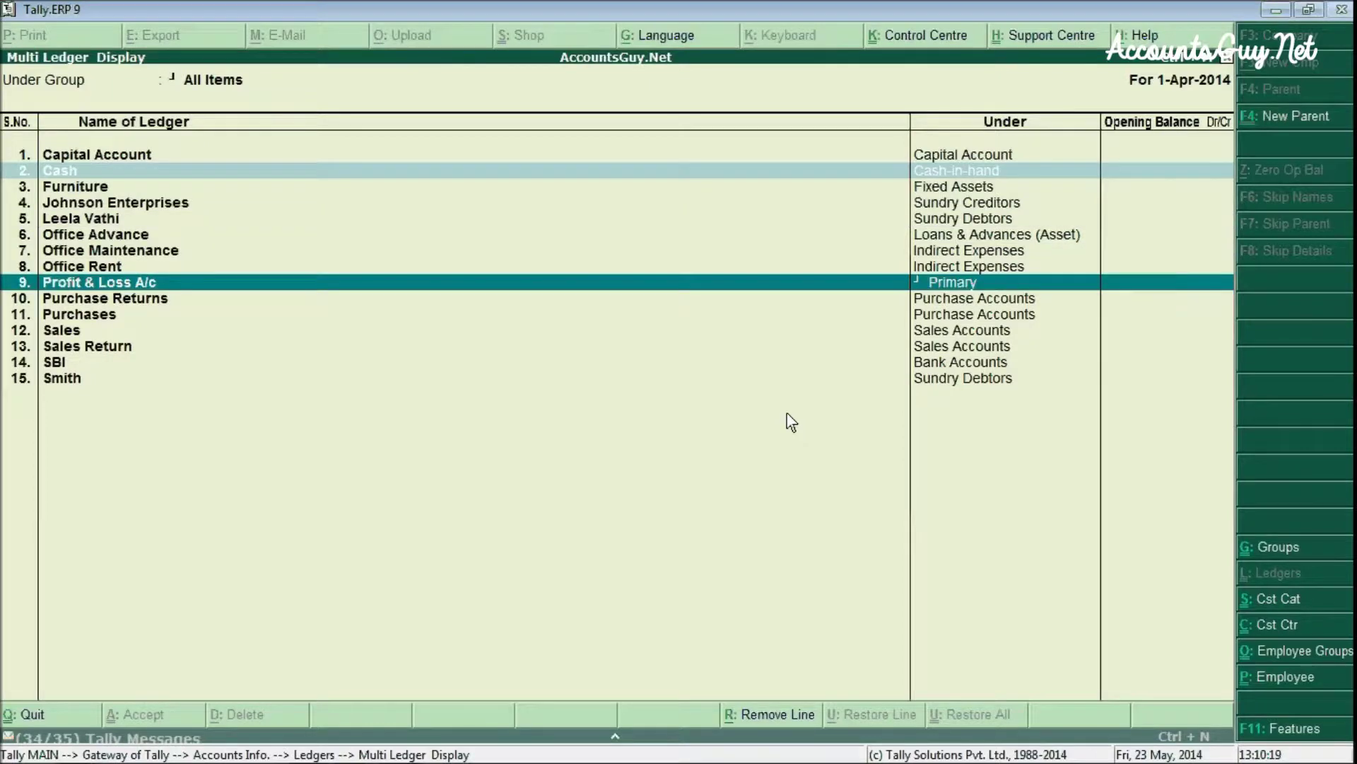